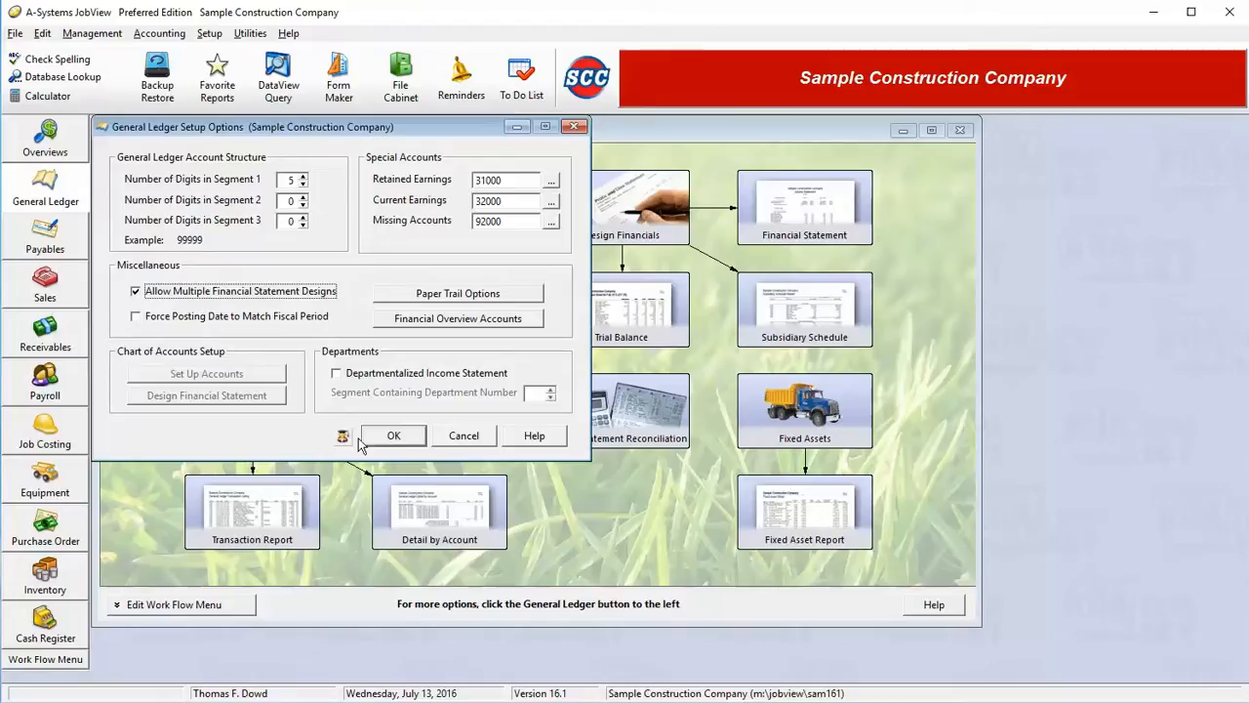
Step: Accept the General Ledger setup options and open the Standard Financial Statement format for editing
left_click(390, 437)
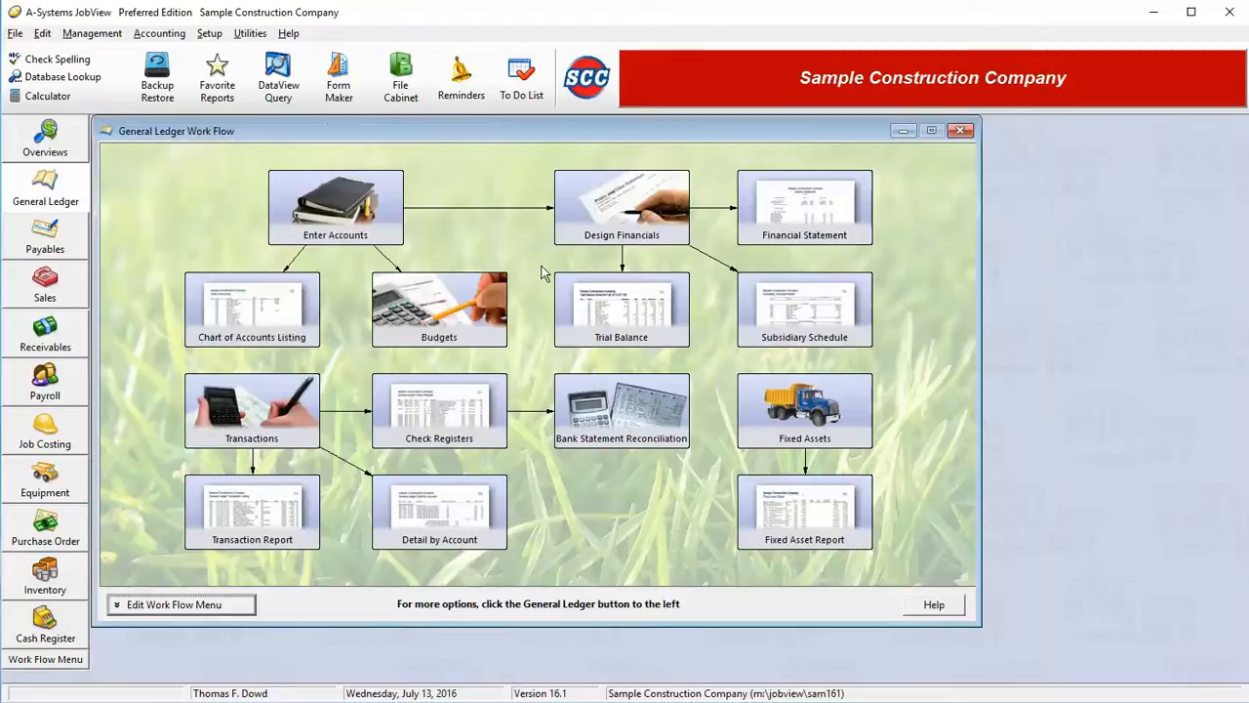
left_click(612, 228)
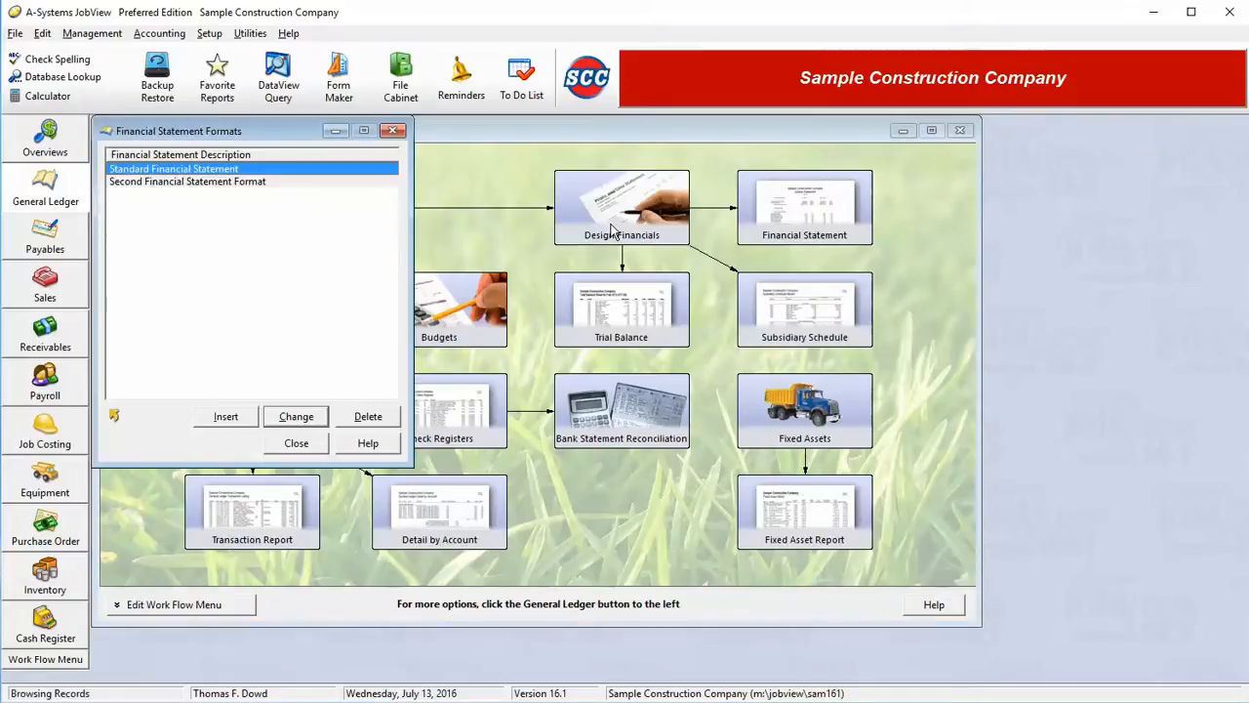
left_click(168, 183)
left_click(178, 169)
left_click(298, 418)
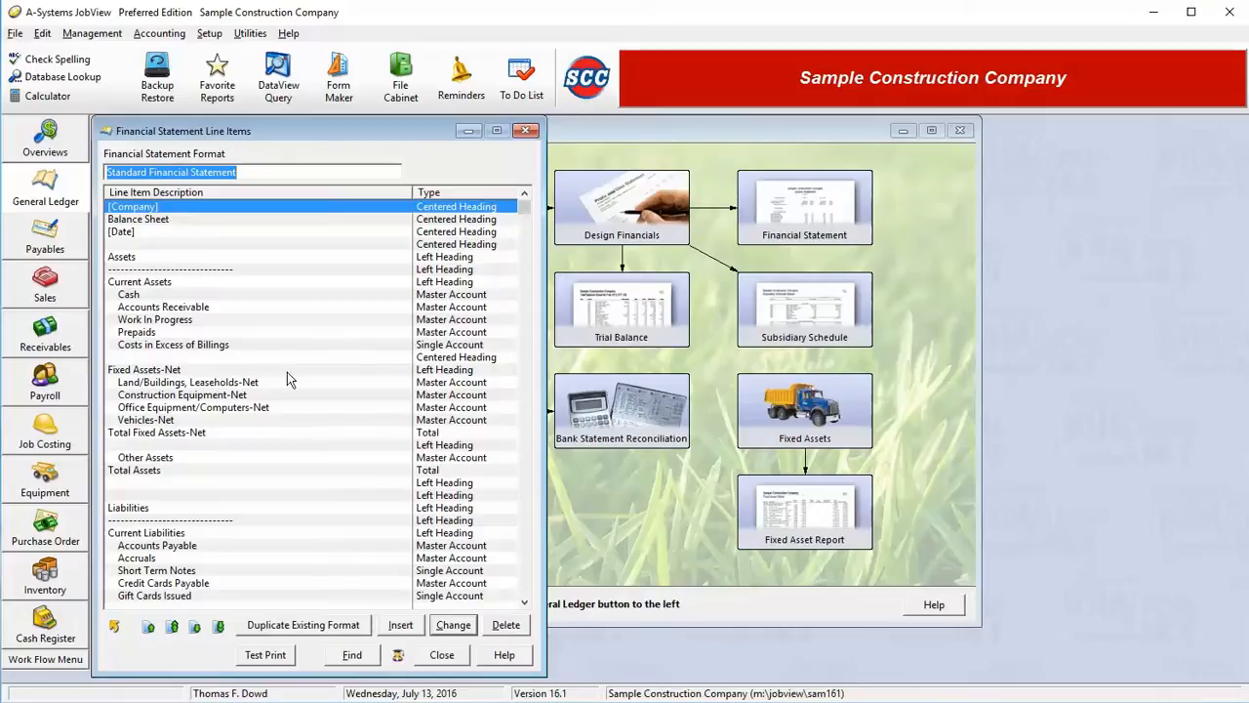
Step: Start a new line item after Prepaids and try the Centered, Left and Page Heading types
left_click(278, 333)
left_click(400, 624)
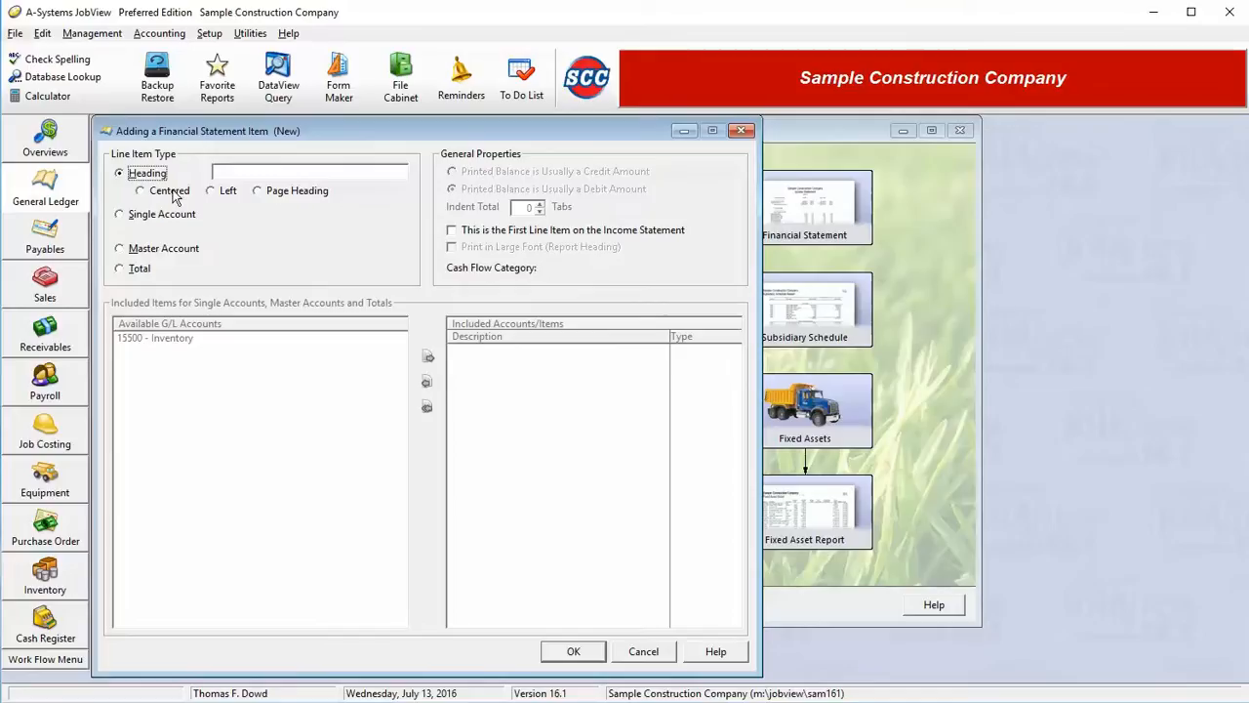
left_click(174, 192)
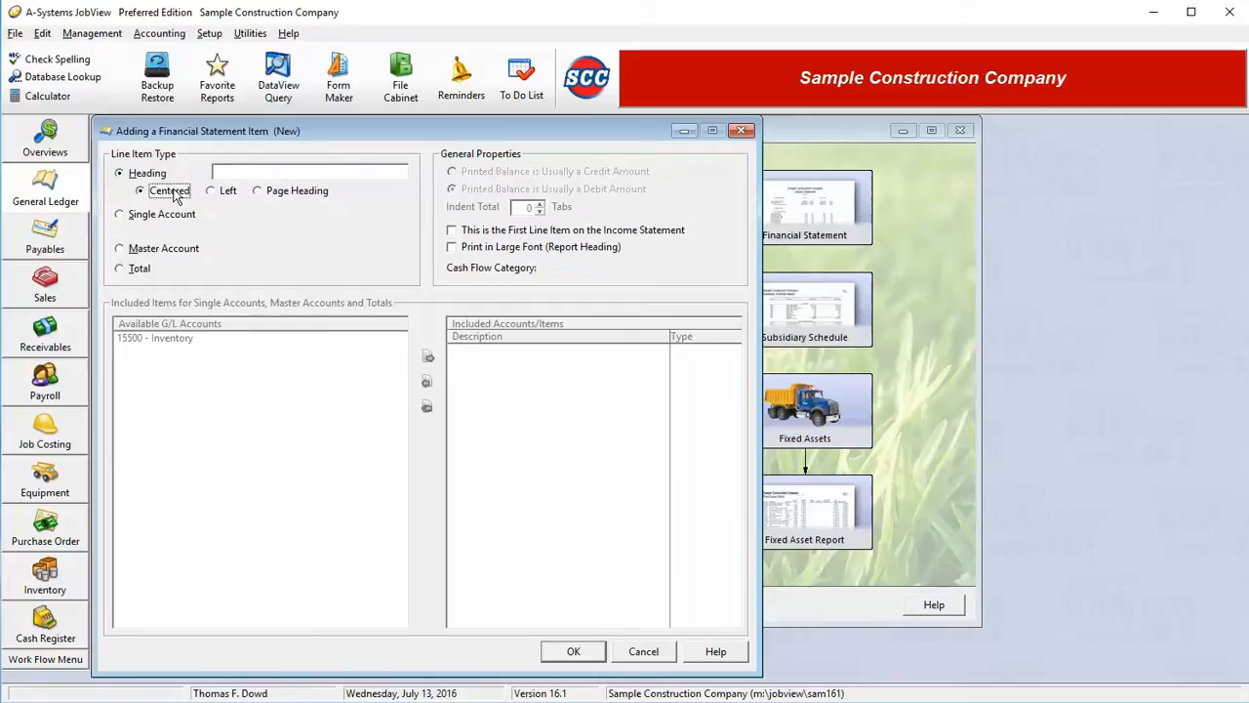
left_click(223, 194)
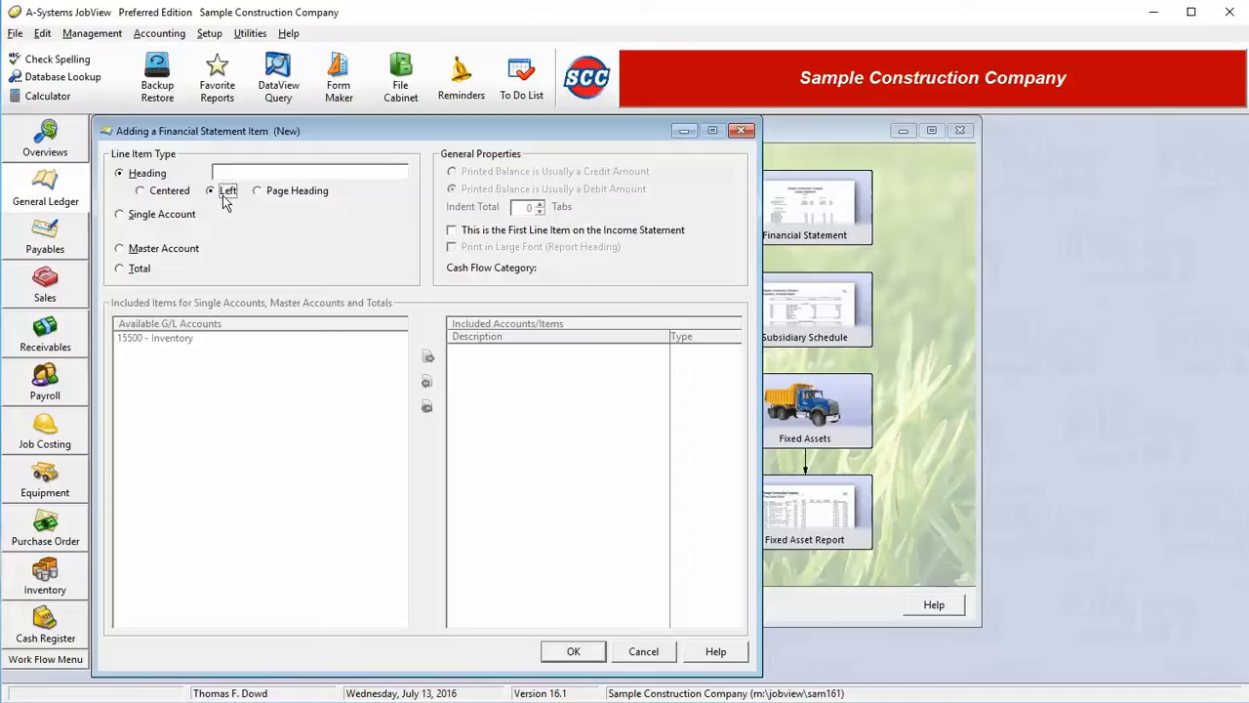
left_click(273, 198)
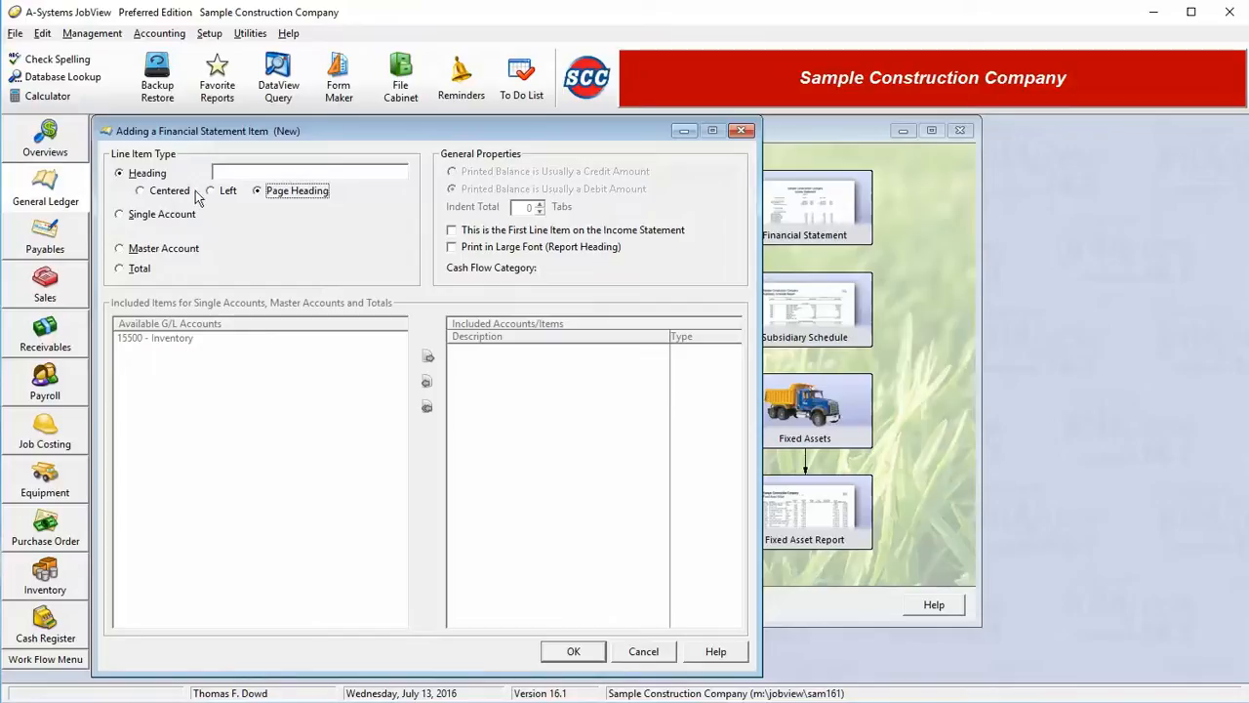
left_click(279, 170)
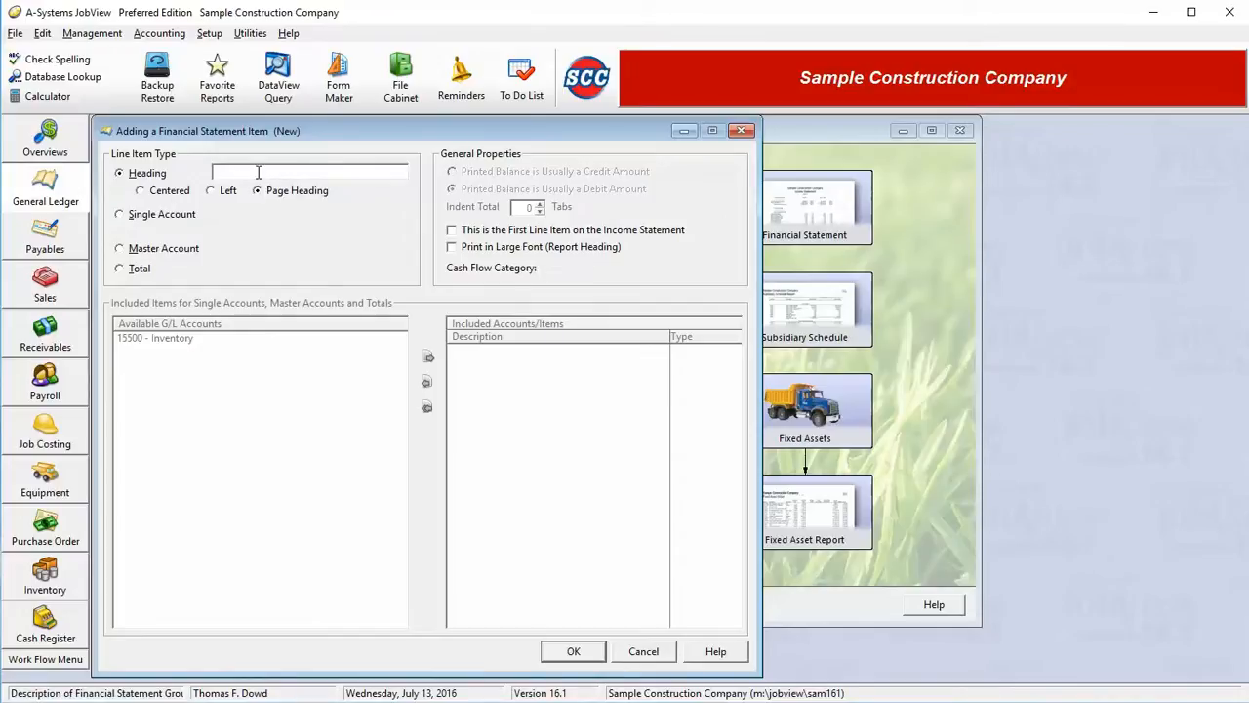
type("Type")
key("BackSpace")
key("BackSpace")
key("BackSpace")
key("BackSpace")
Step: Try a Single Account and a Master Account line item containing 15500 - Inventory, and discard the new item
left_click(172, 216)
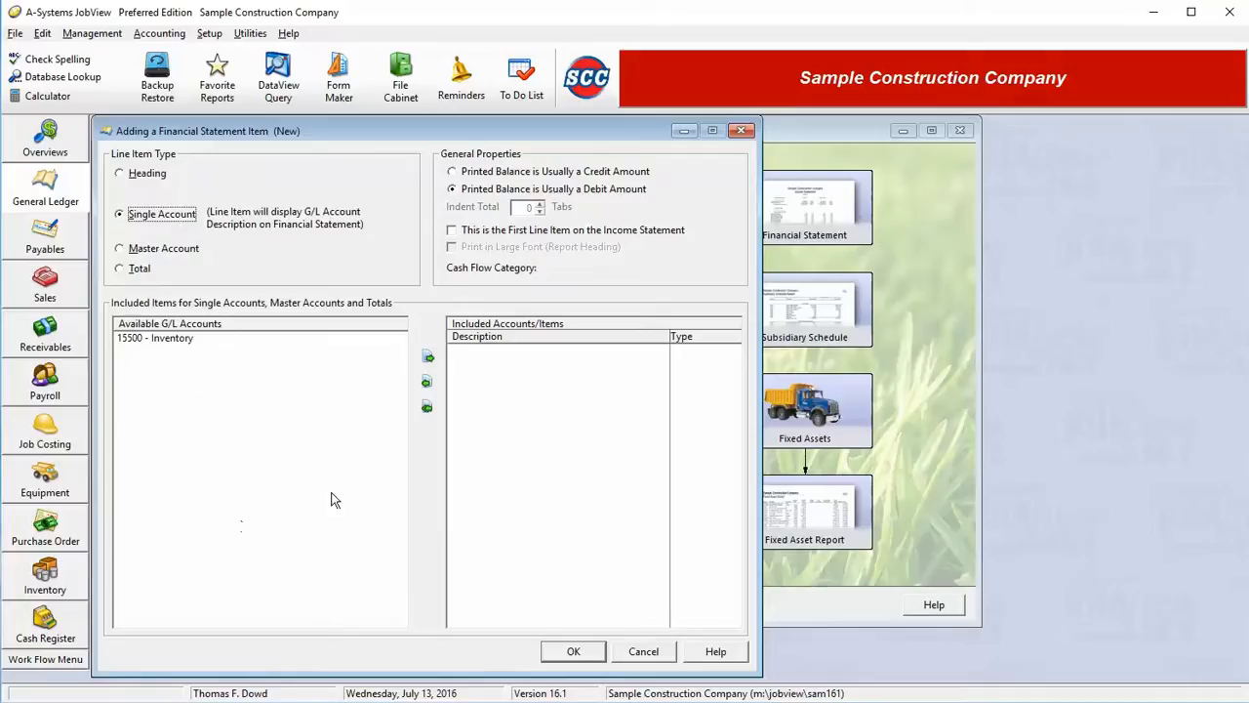
left_click(176, 338)
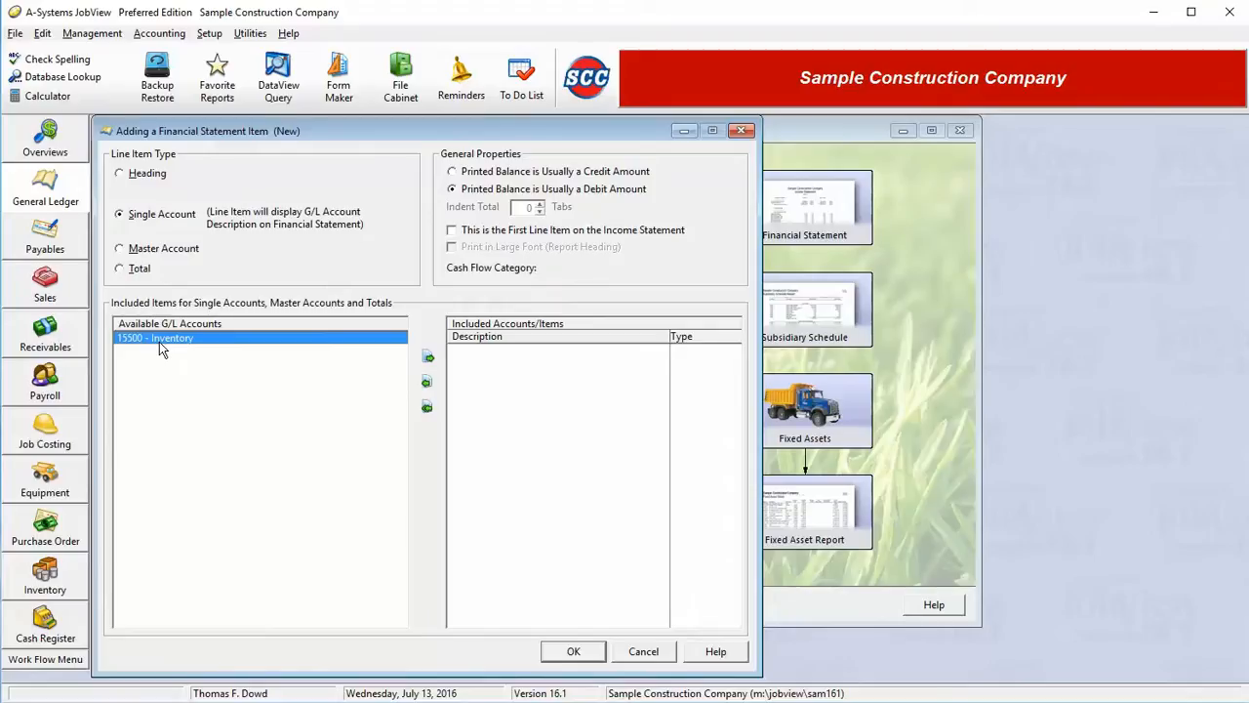
left_click(429, 360)
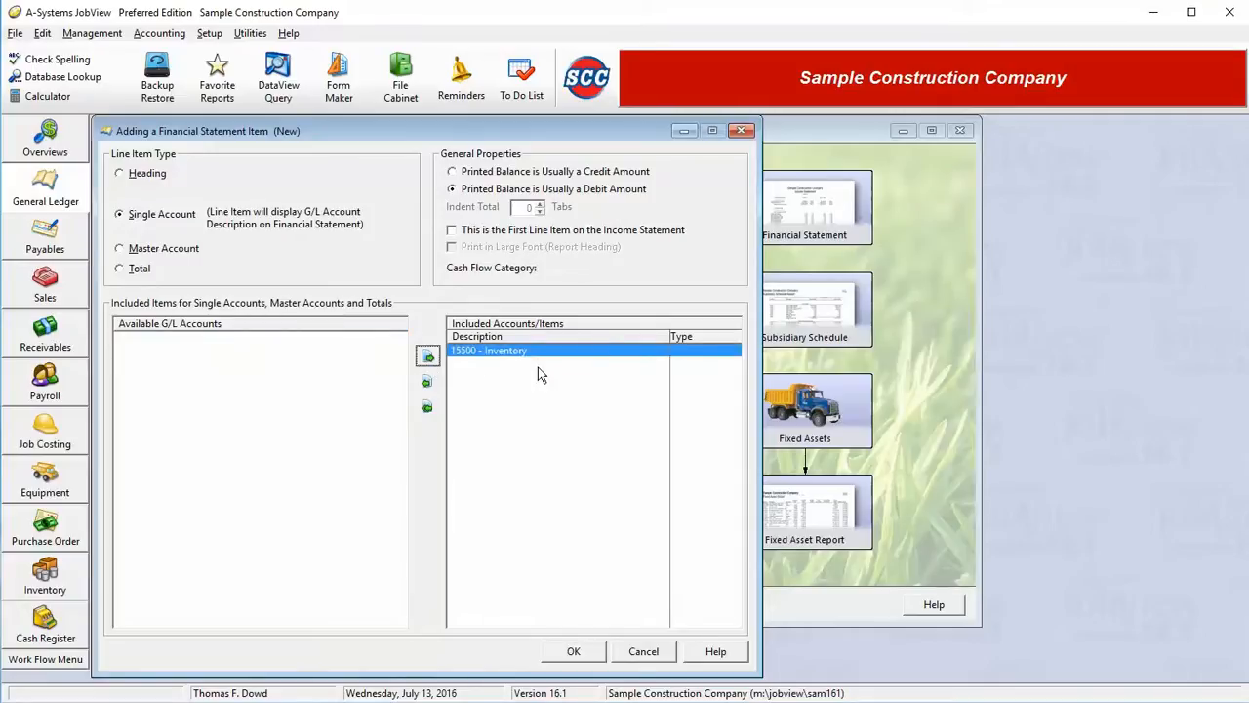
left_click(427, 382)
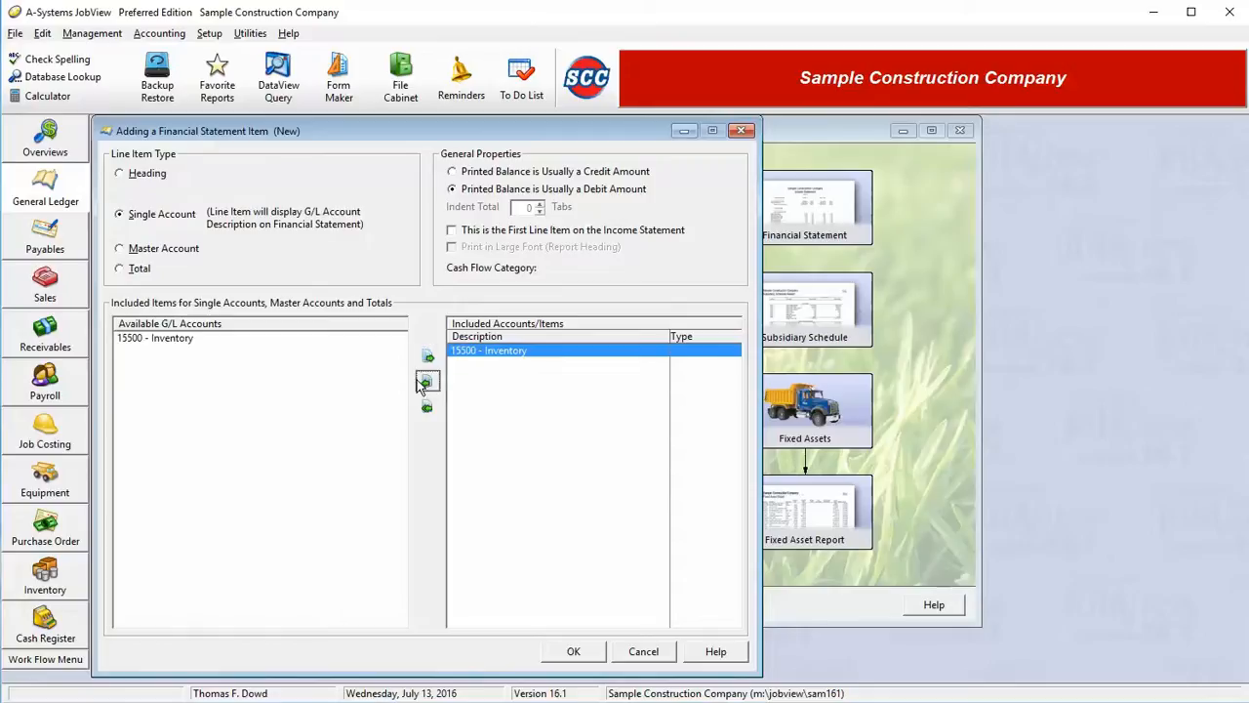
left_click(158, 341)
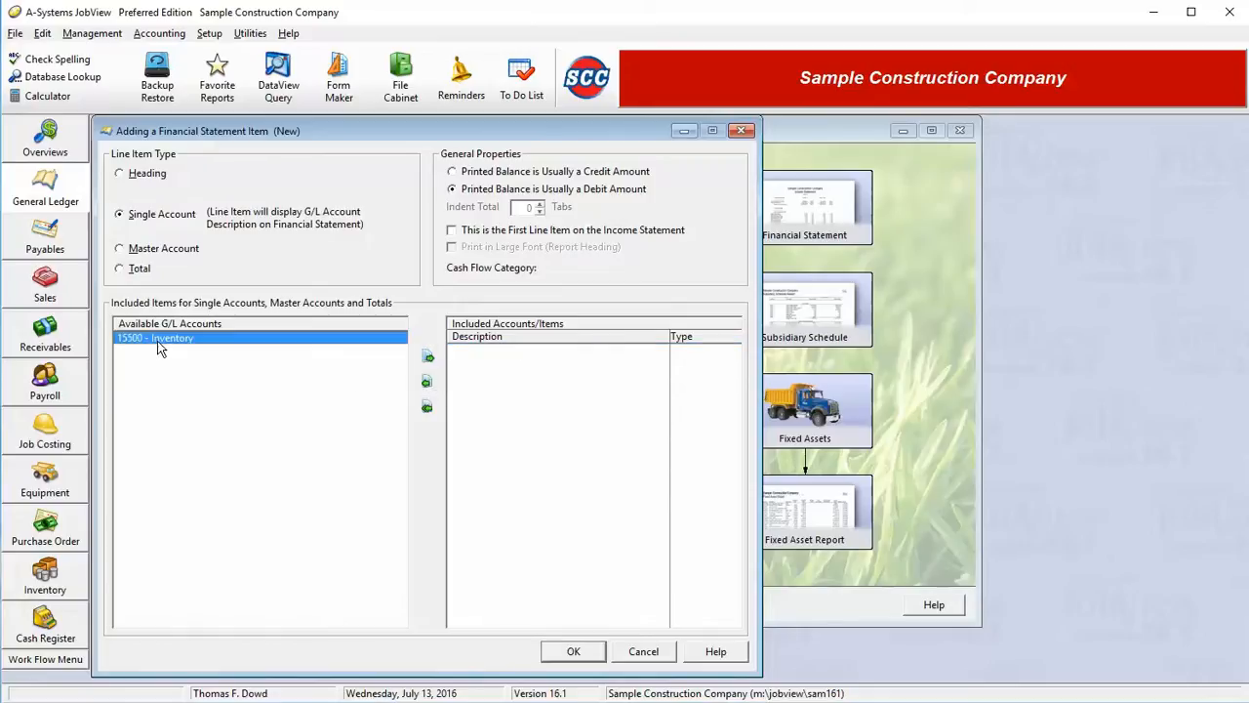
left_click(427, 356)
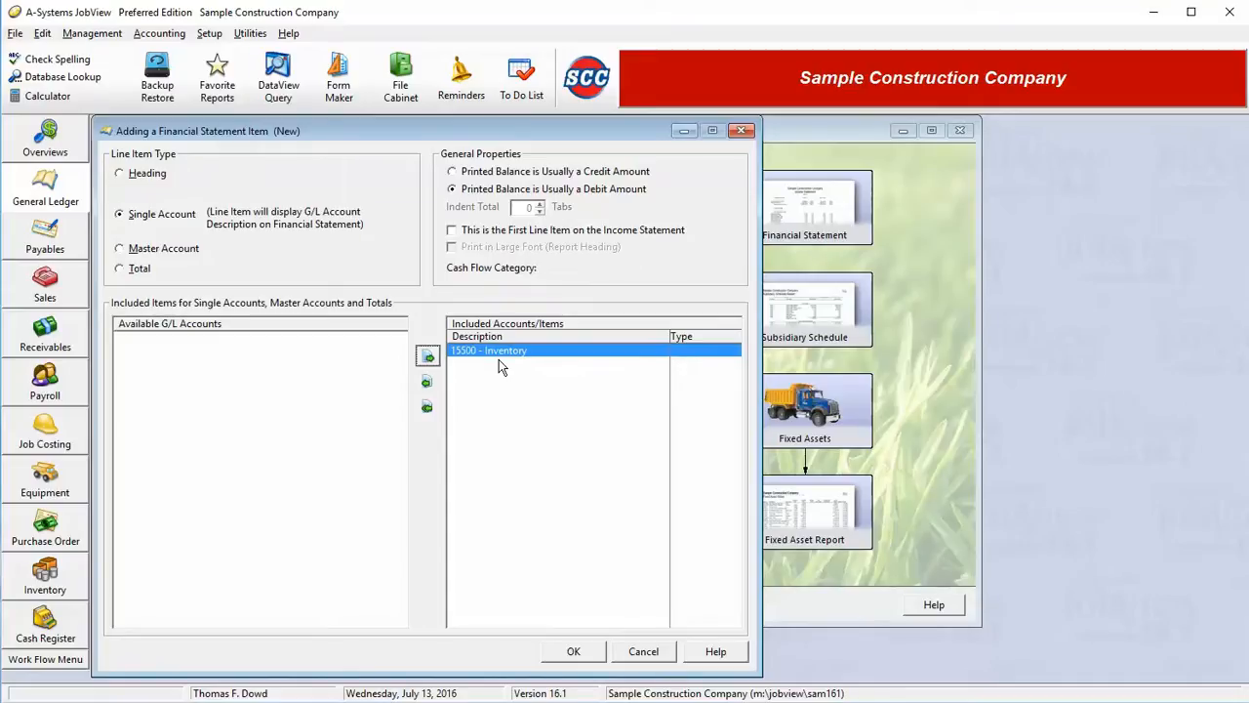
left_click(162, 250)
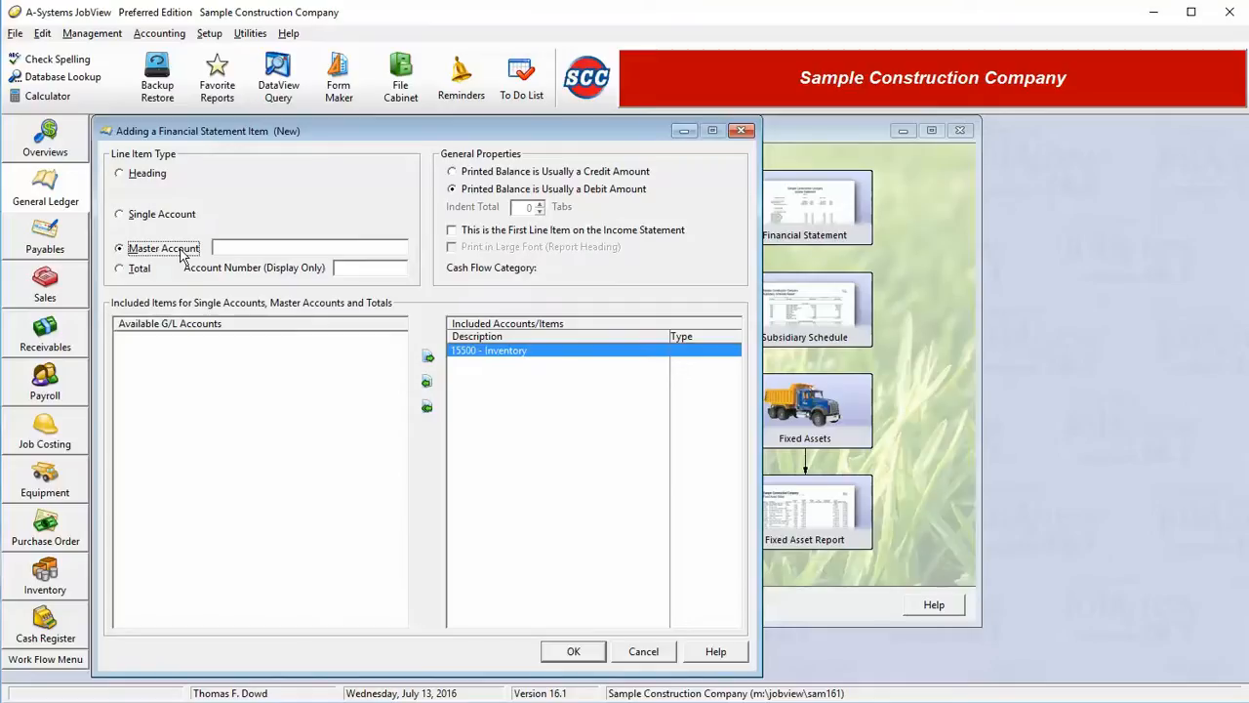
left_click(645, 654)
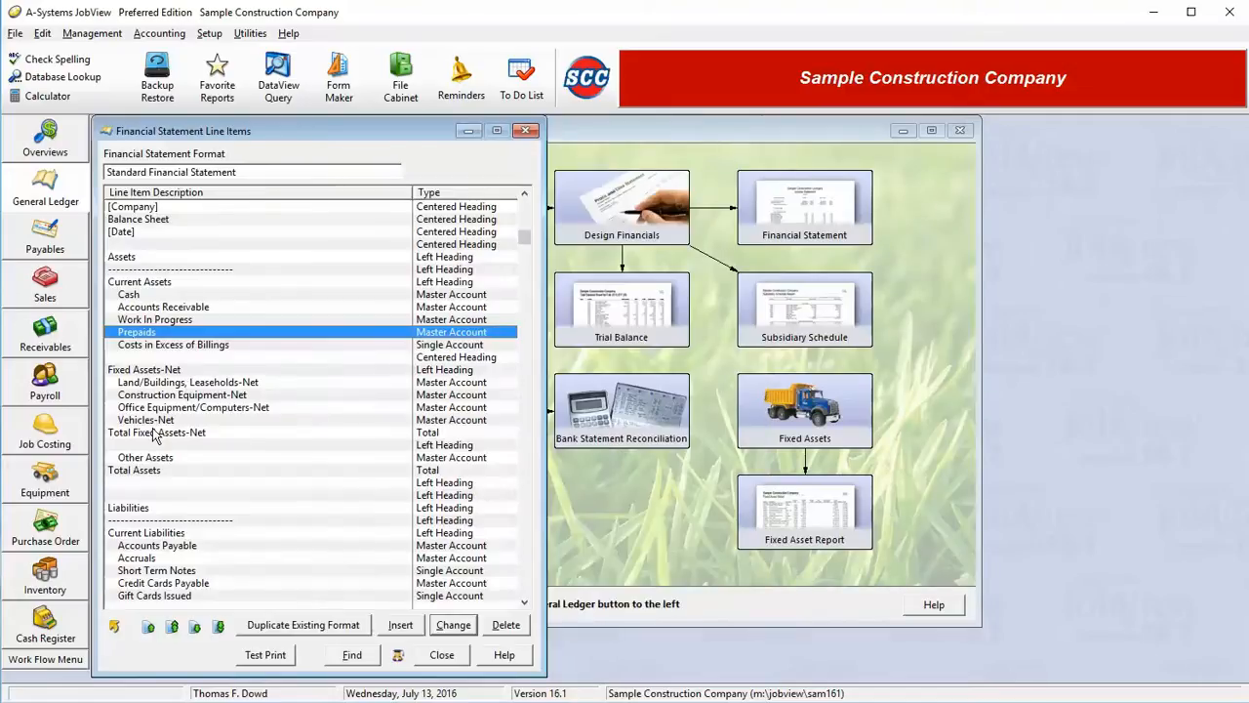
Step: Review the G/L accounts included in the Prepaids and Cash master account line items
double_click(431, 333)
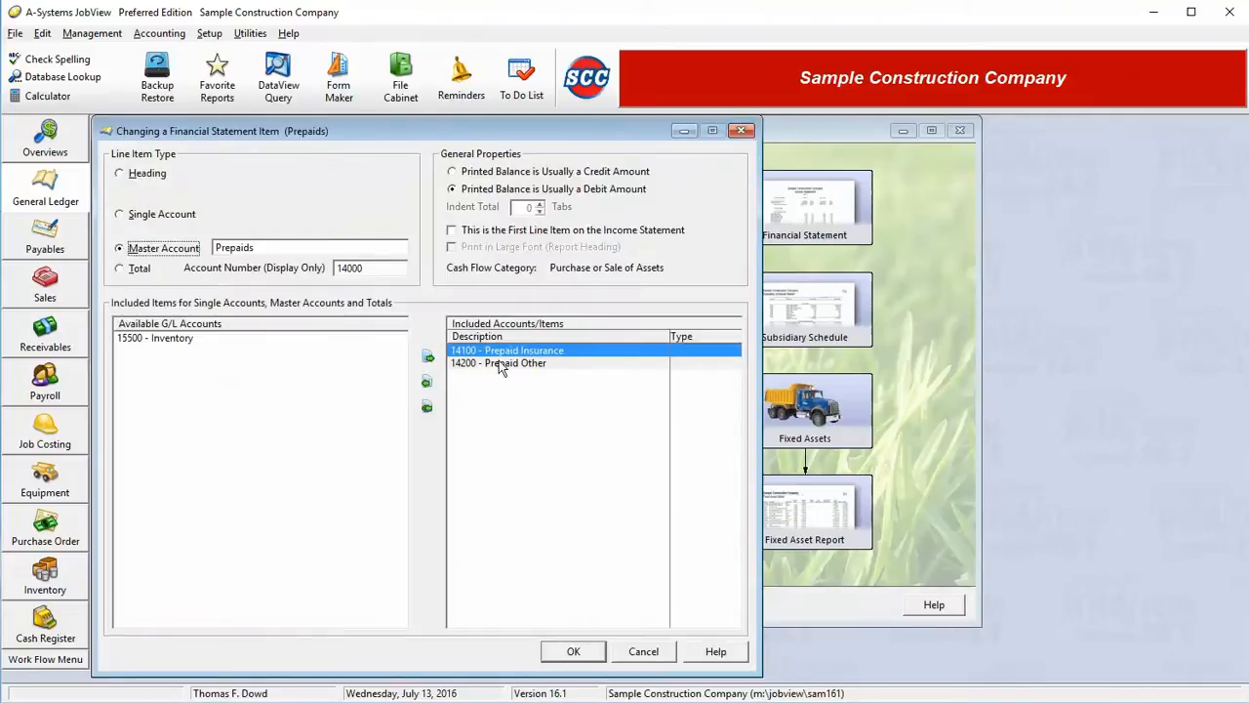
left_click(653, 654)
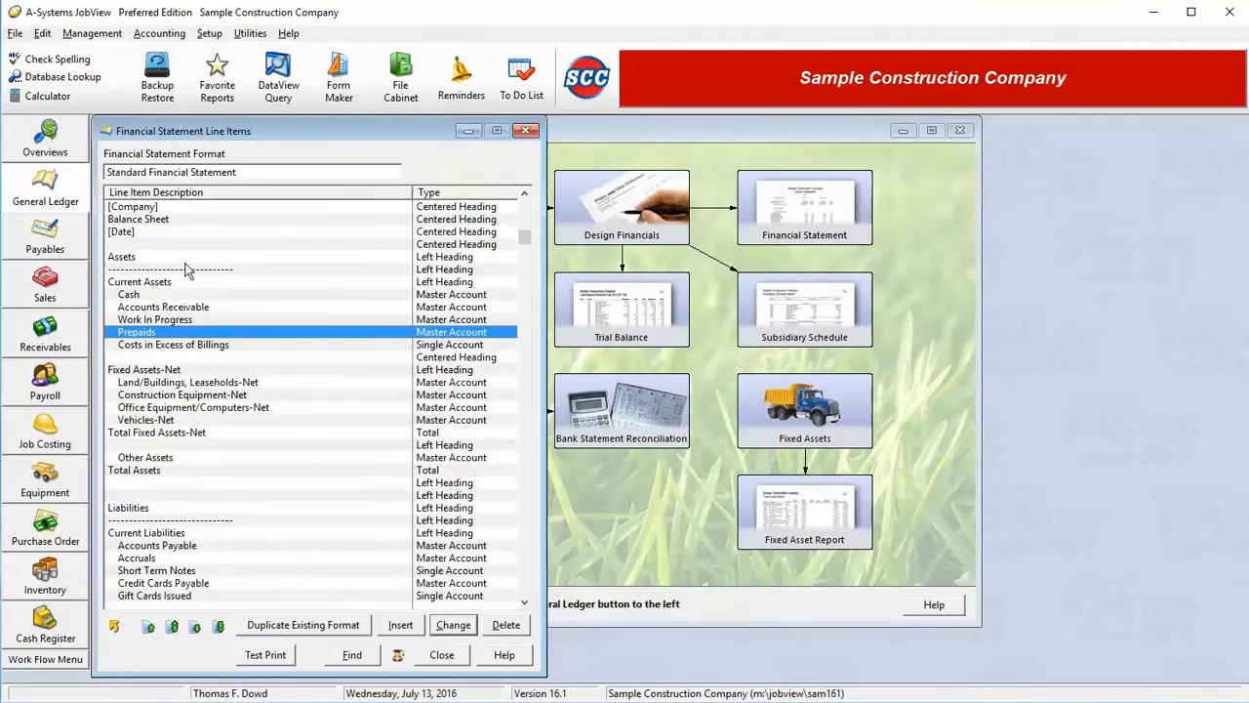
double_click(159, 299)
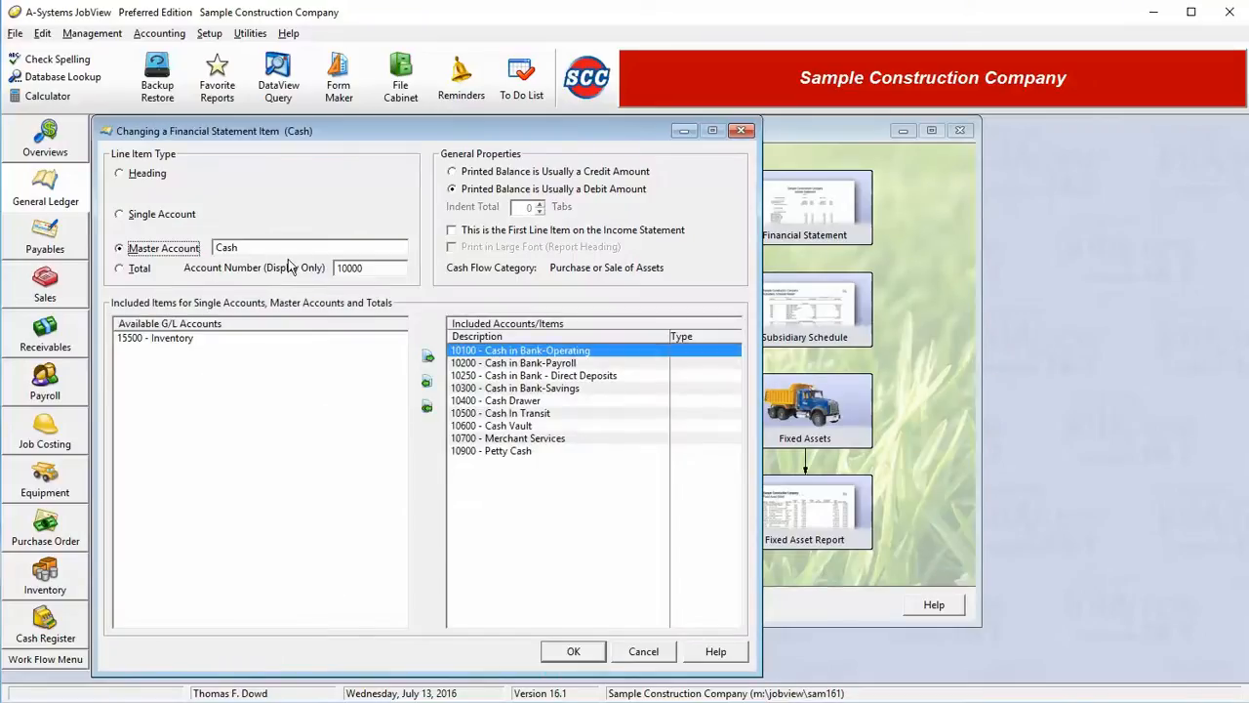
left_click(509, 376)
left_click(512, 389)
left_click(513, 401)
left_click(517, 414)
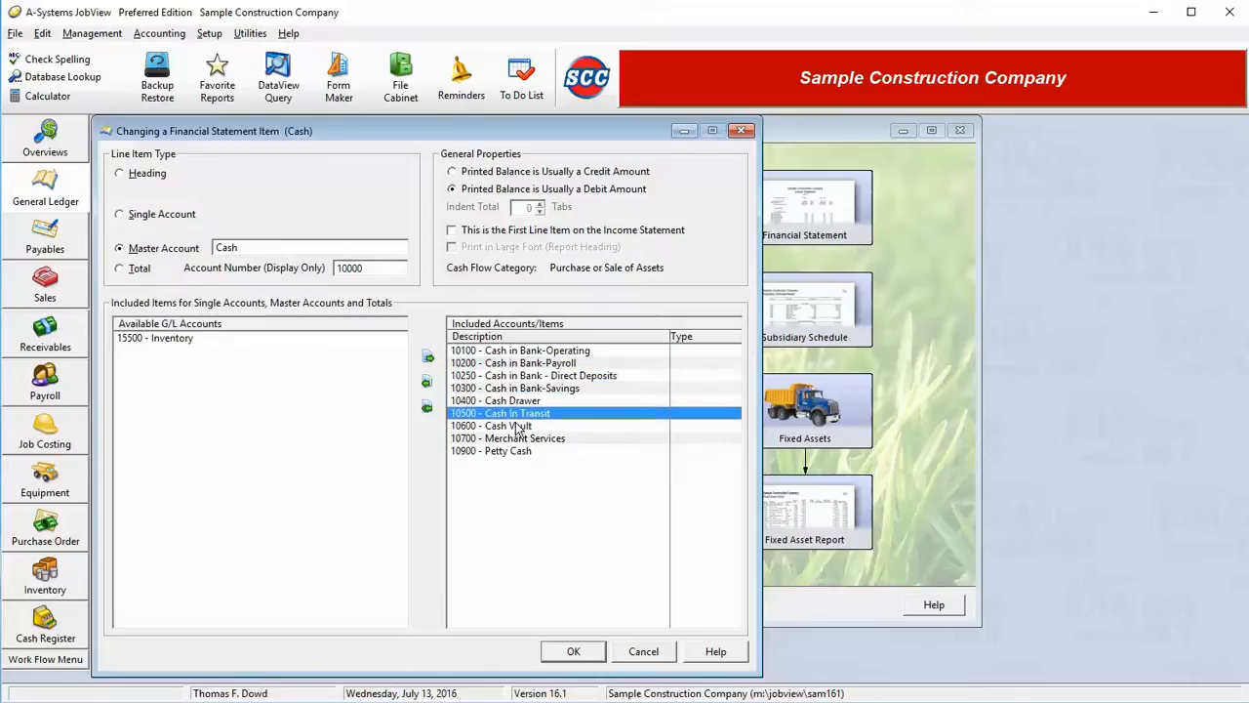
left_click(519, 426)
left_click(519, 439)
left_click(521, 451)
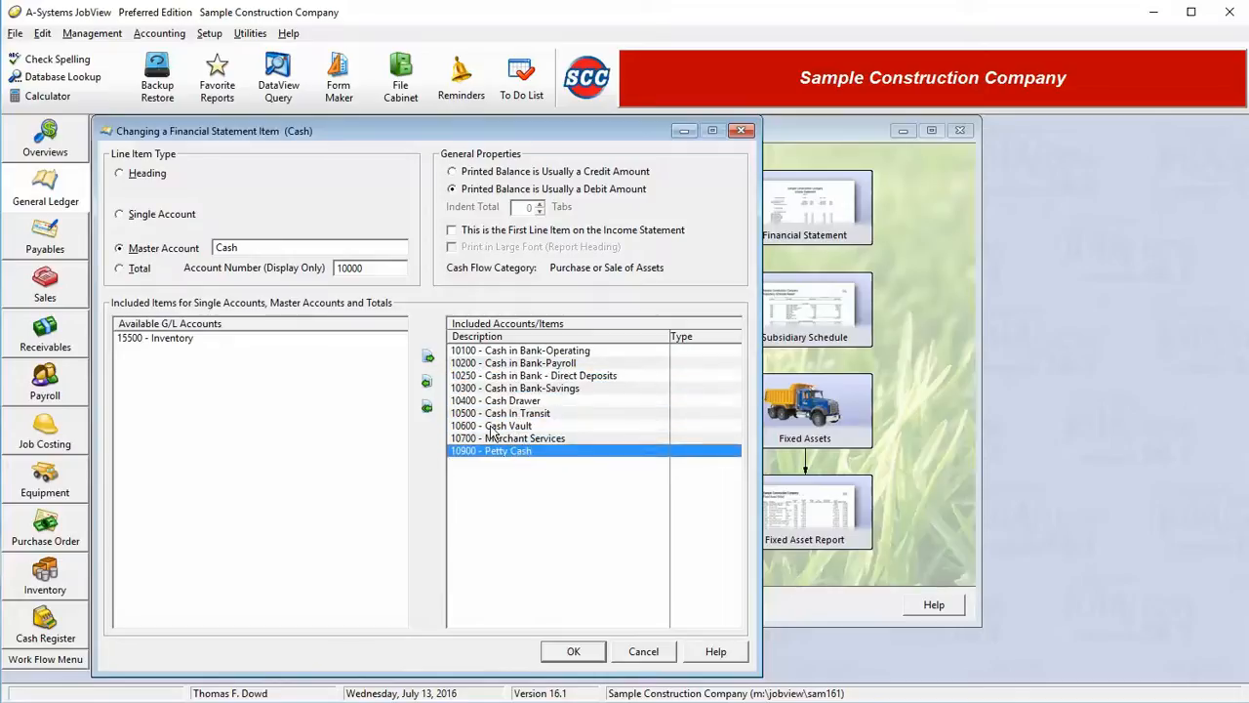
left_click(515, 351)
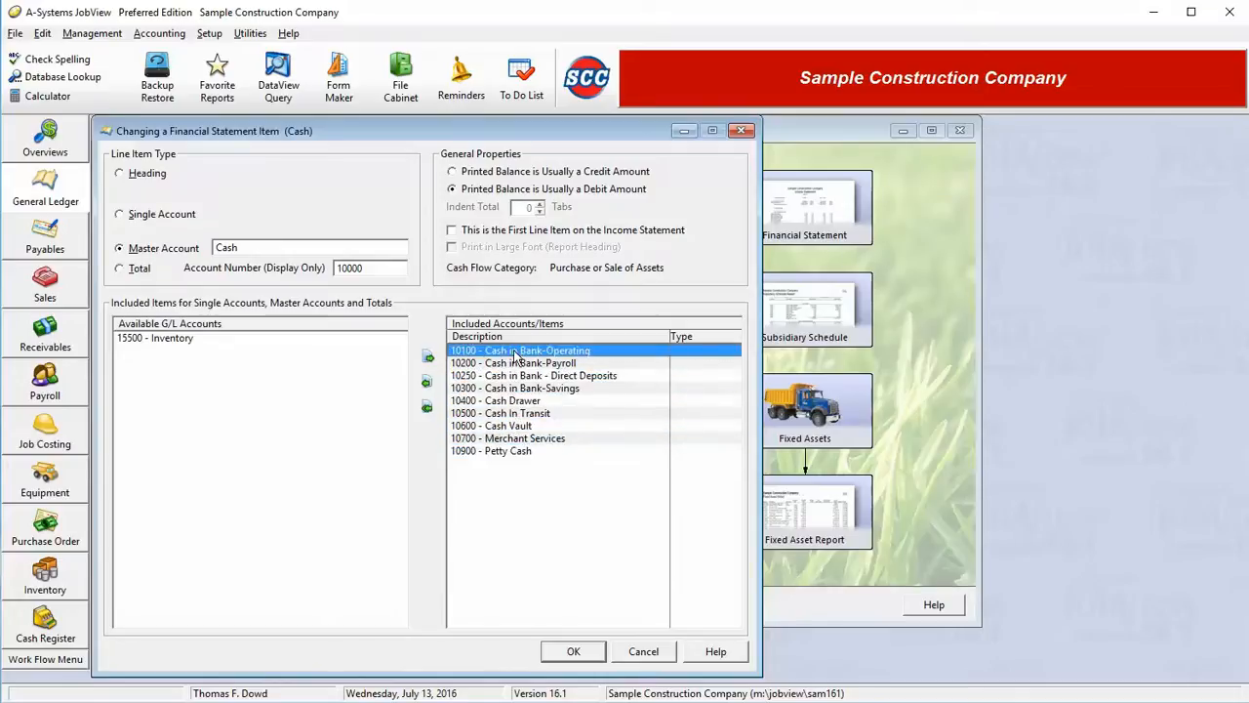
left_click(573, 652)
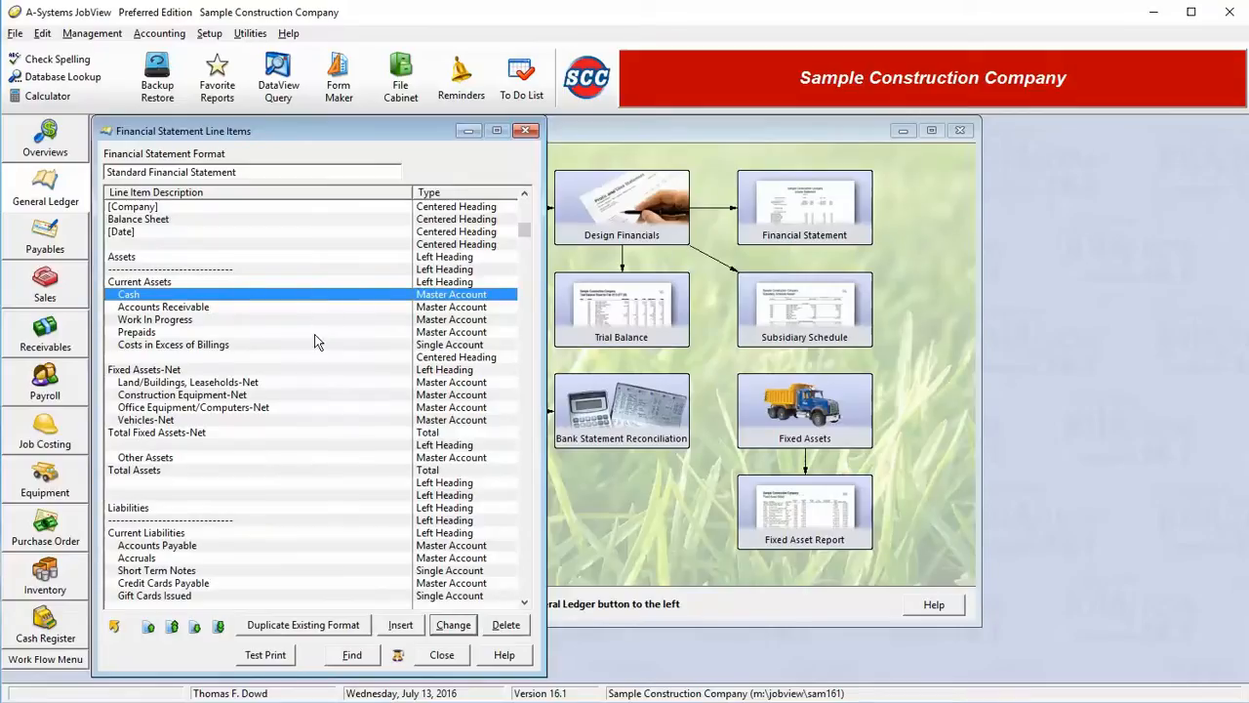
Step: Examine the Cash master account's description and the line items included in Total Fixed Assets-Net
double_click(380, 292)
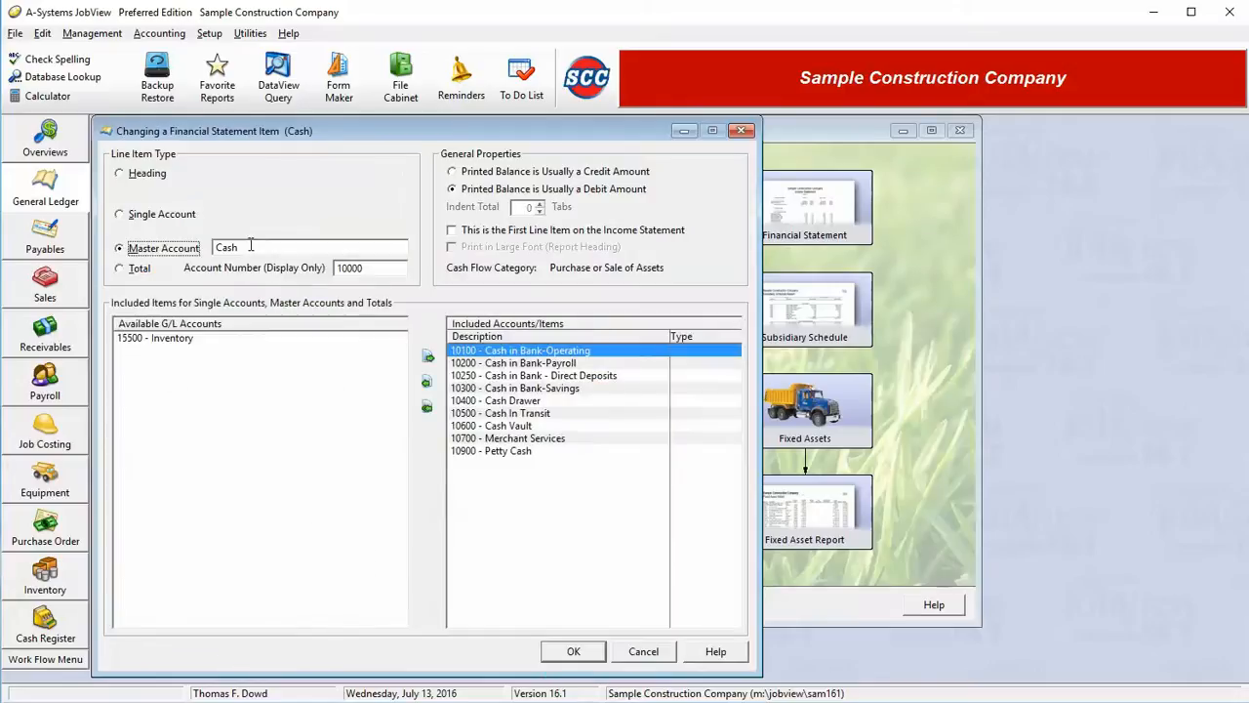
double_click(249, 248)
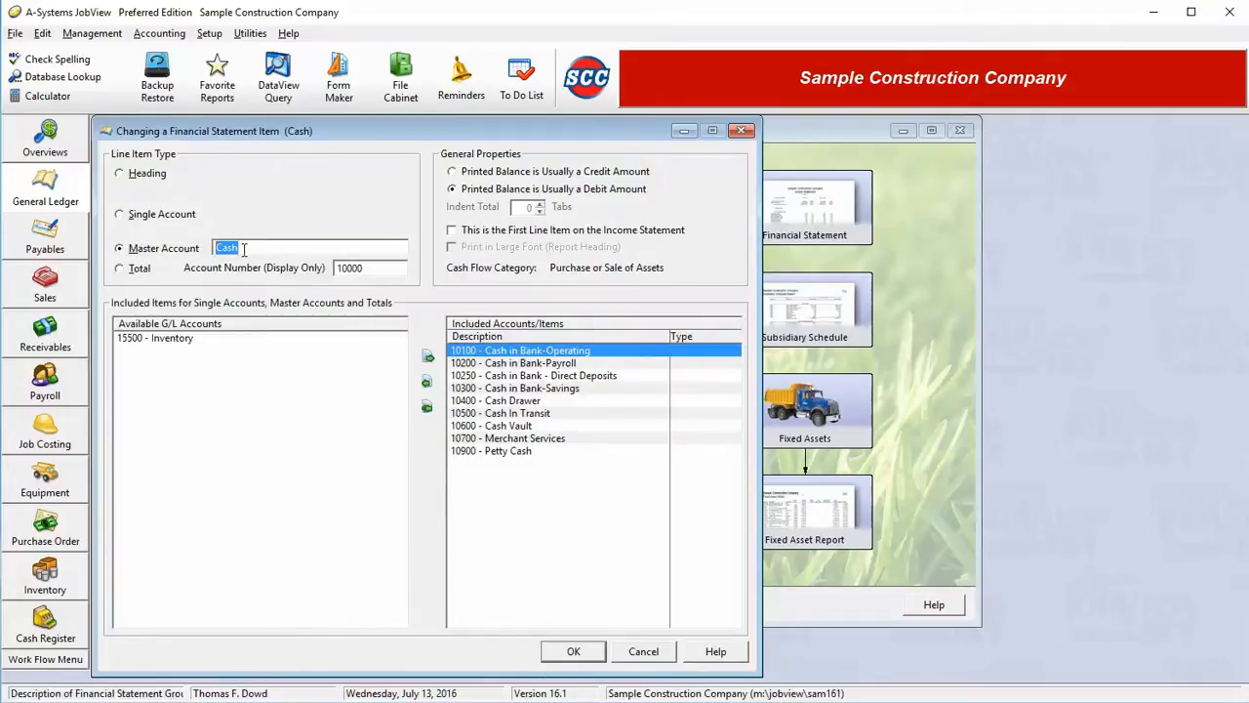
left_click(643, 656)
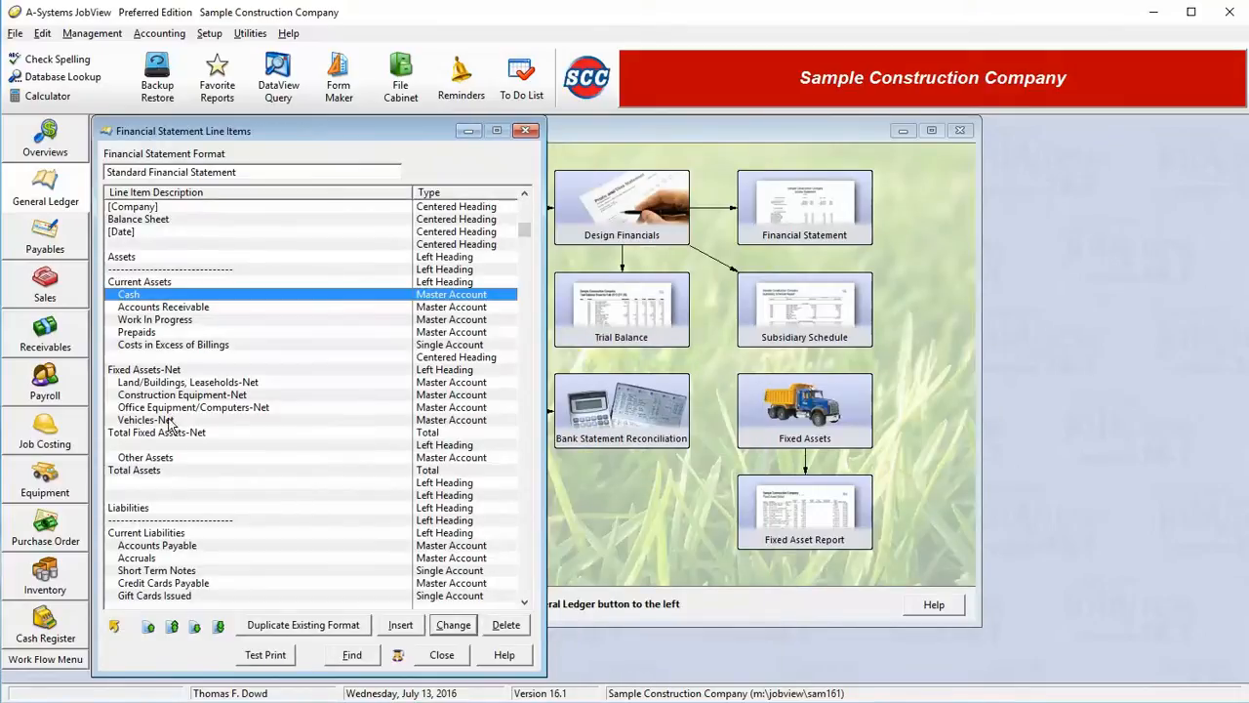
double_click(172, 435)
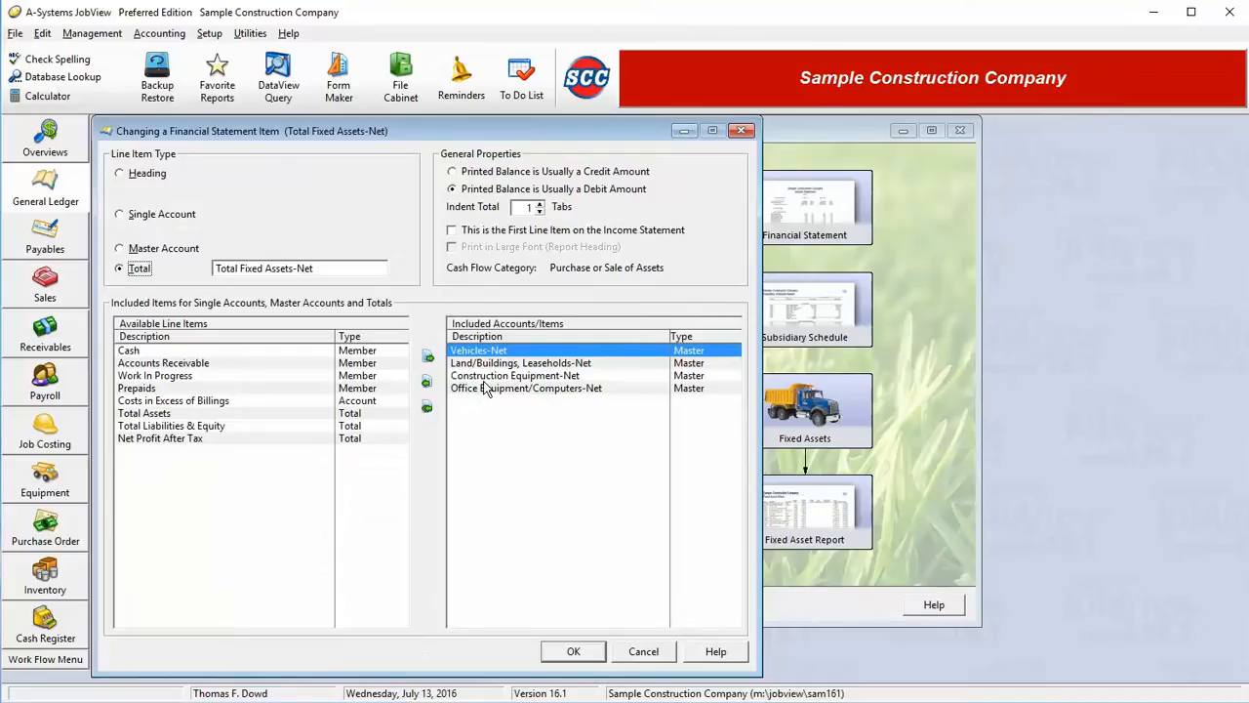
left_click(588, 657)
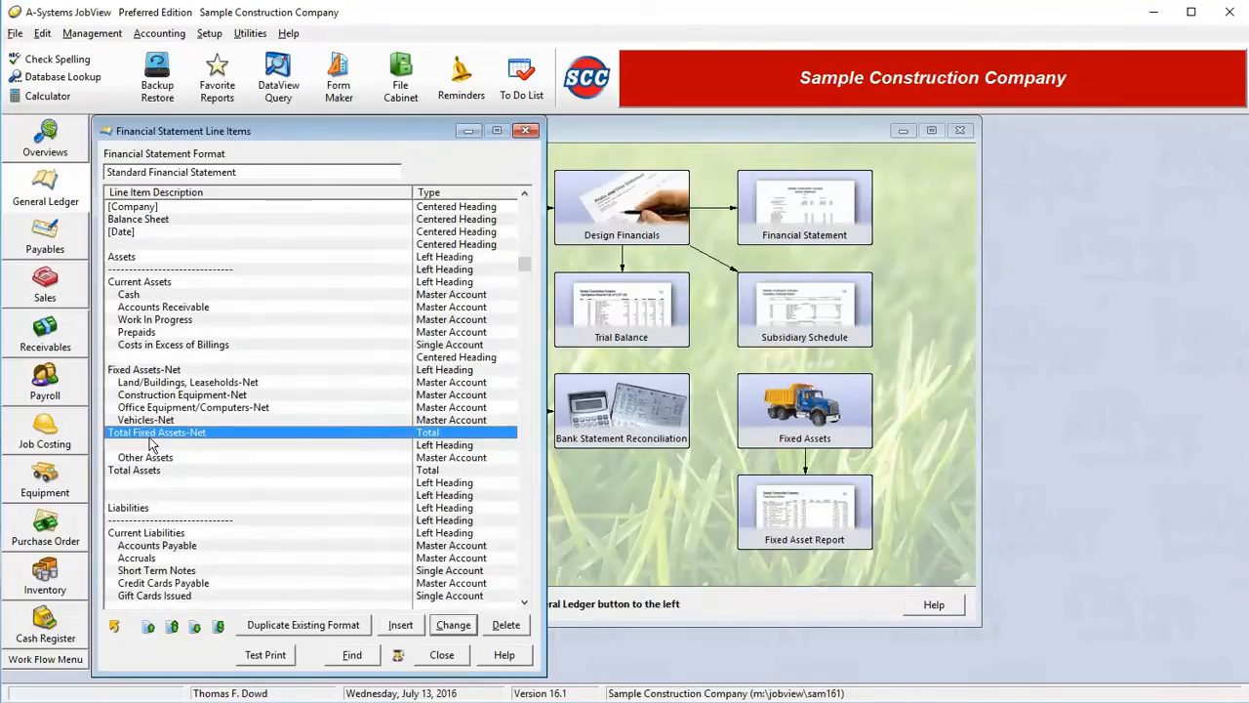
Step: Insert a new Total line item named Total Current Assets after Costs in Excess of Billings
left_click(197, 351)
left_click(400, 625)
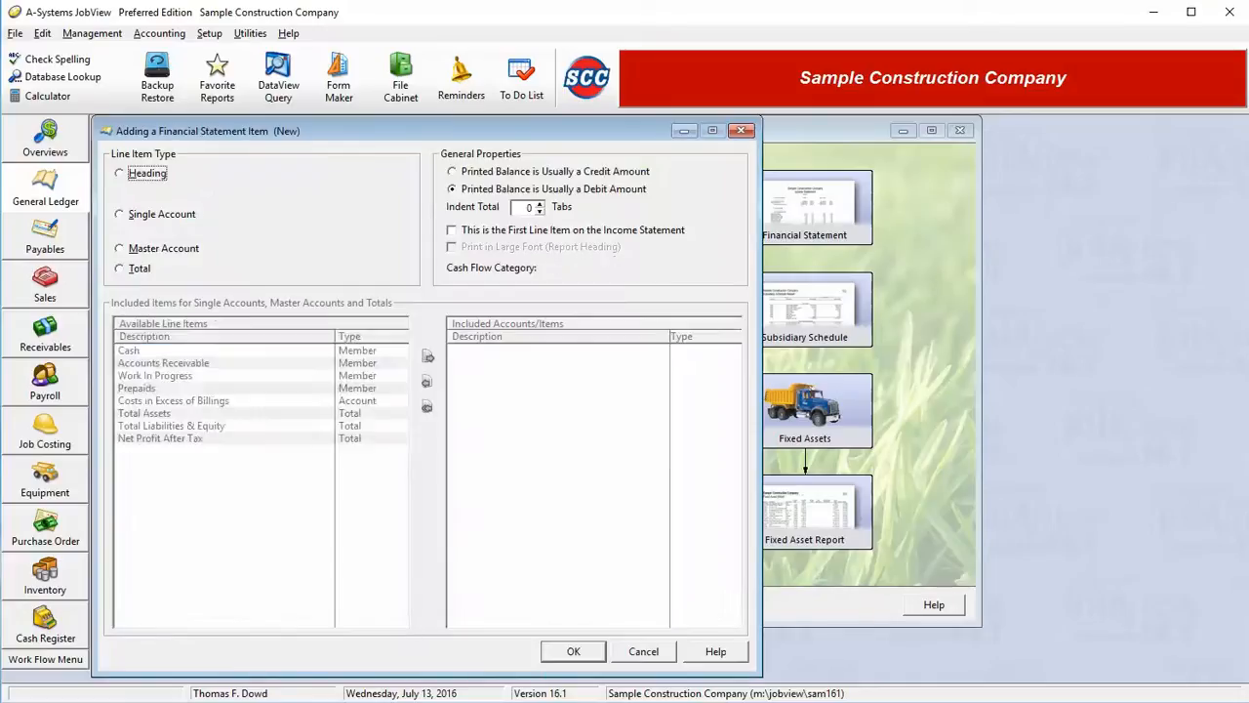
left_click(139, 268)
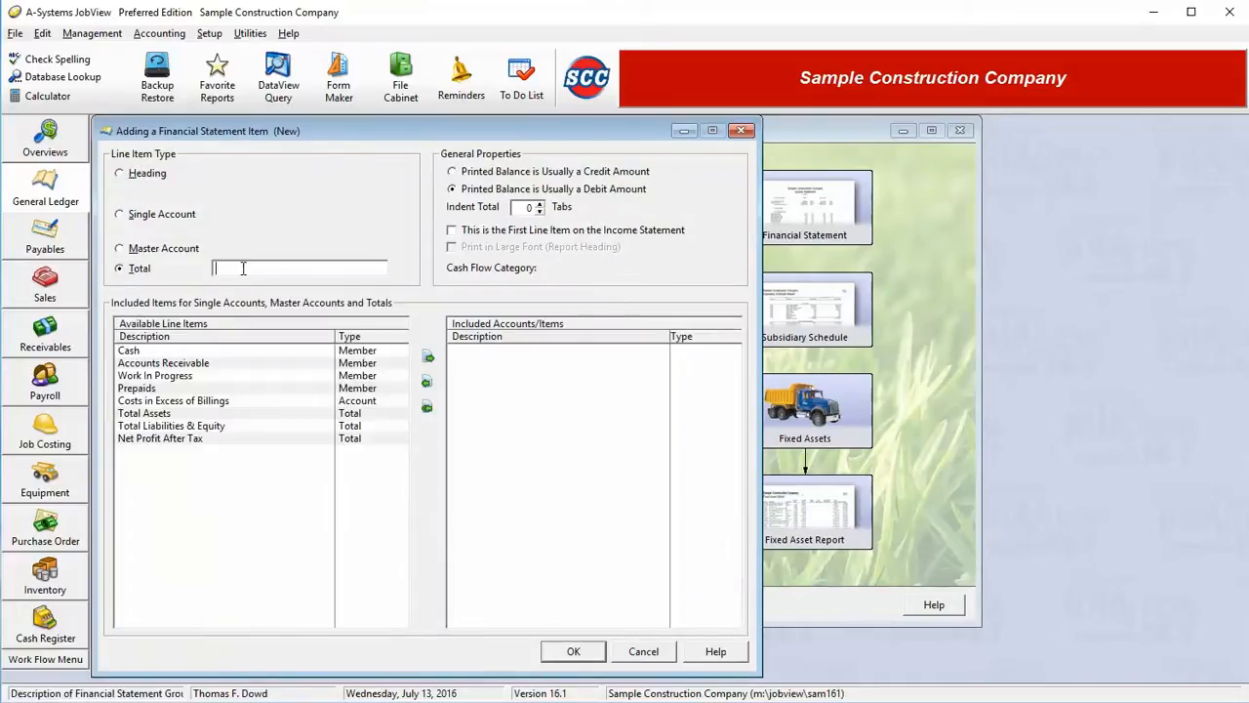
type("Total Current Assets")
Step: Include Cash, Accounts Receivable, Work In Progress, Prepaids and Costs in Excess of Billings in the total and save the line item
double_click(208, 350)
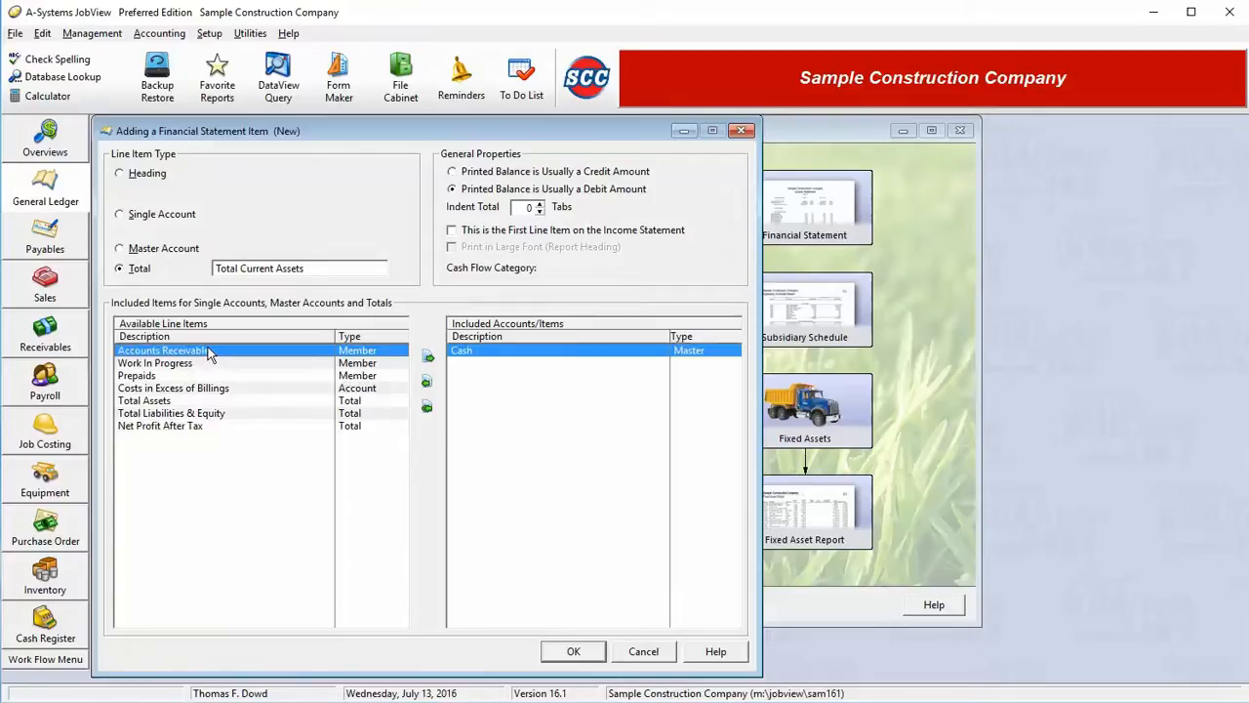
double_click(208, 351)
double_click(208, 350)
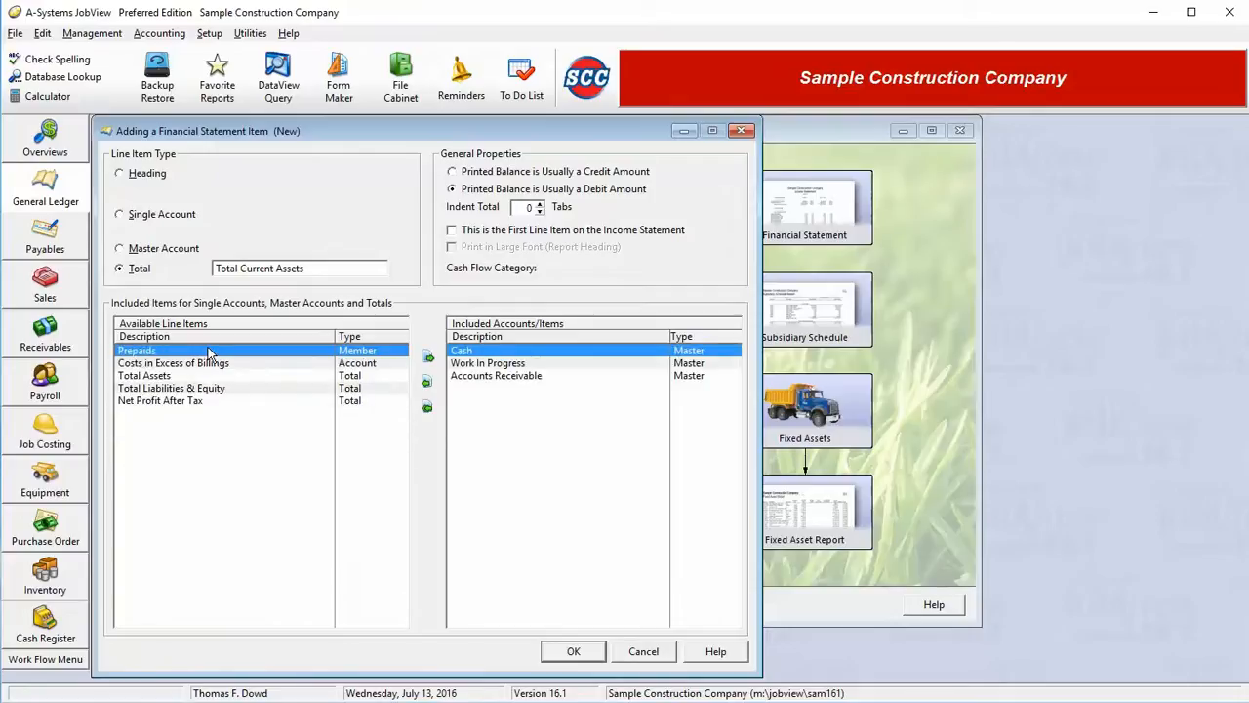
double_click(208, 351)
double_click(208, 350)
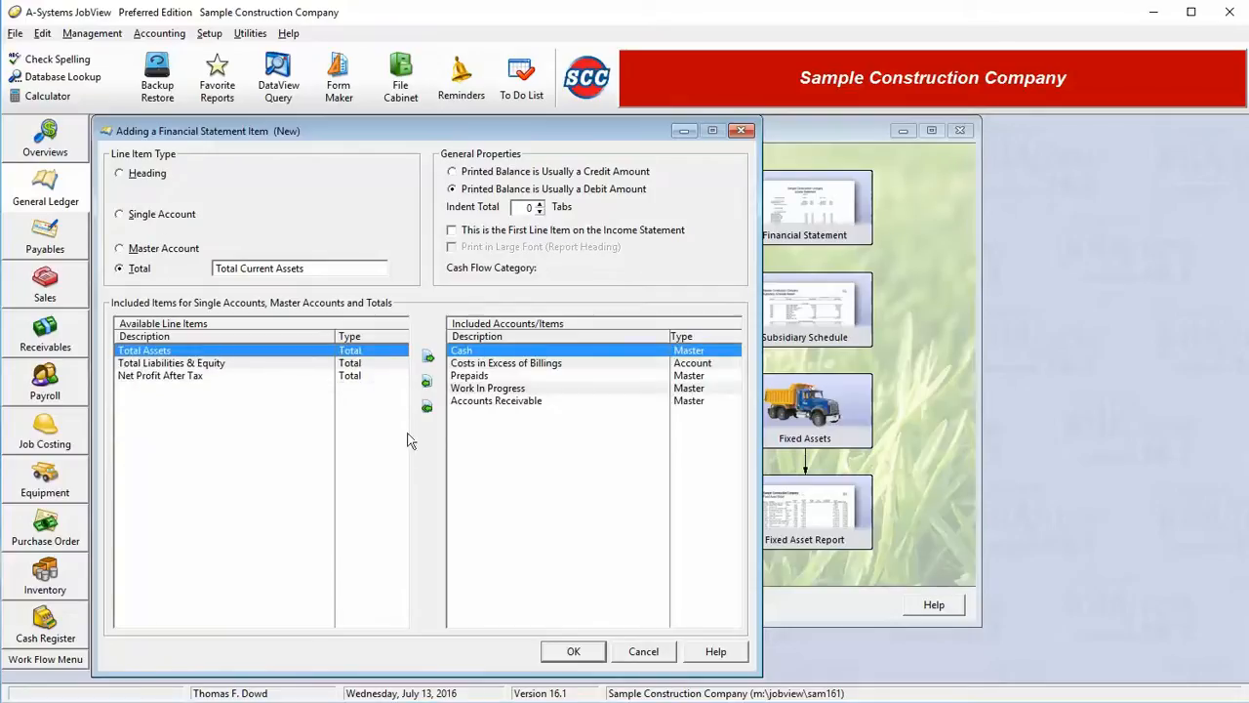
left_click(590, 657)
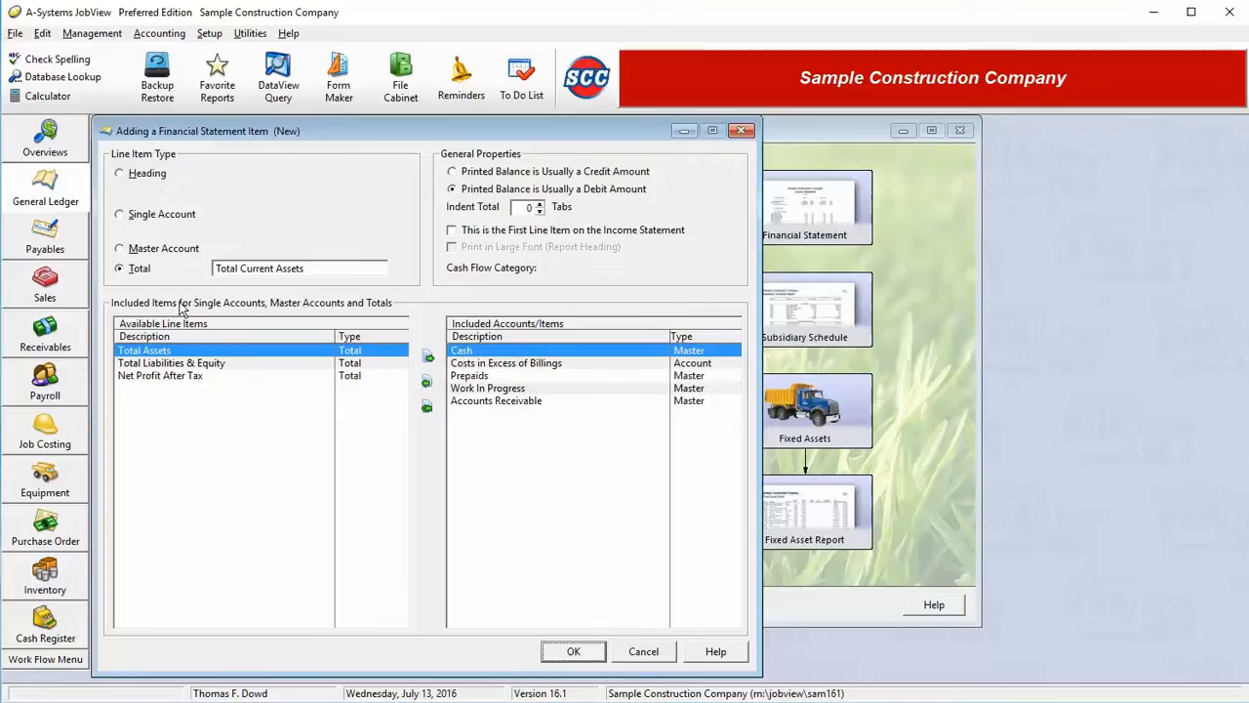
left_click(558, 652)
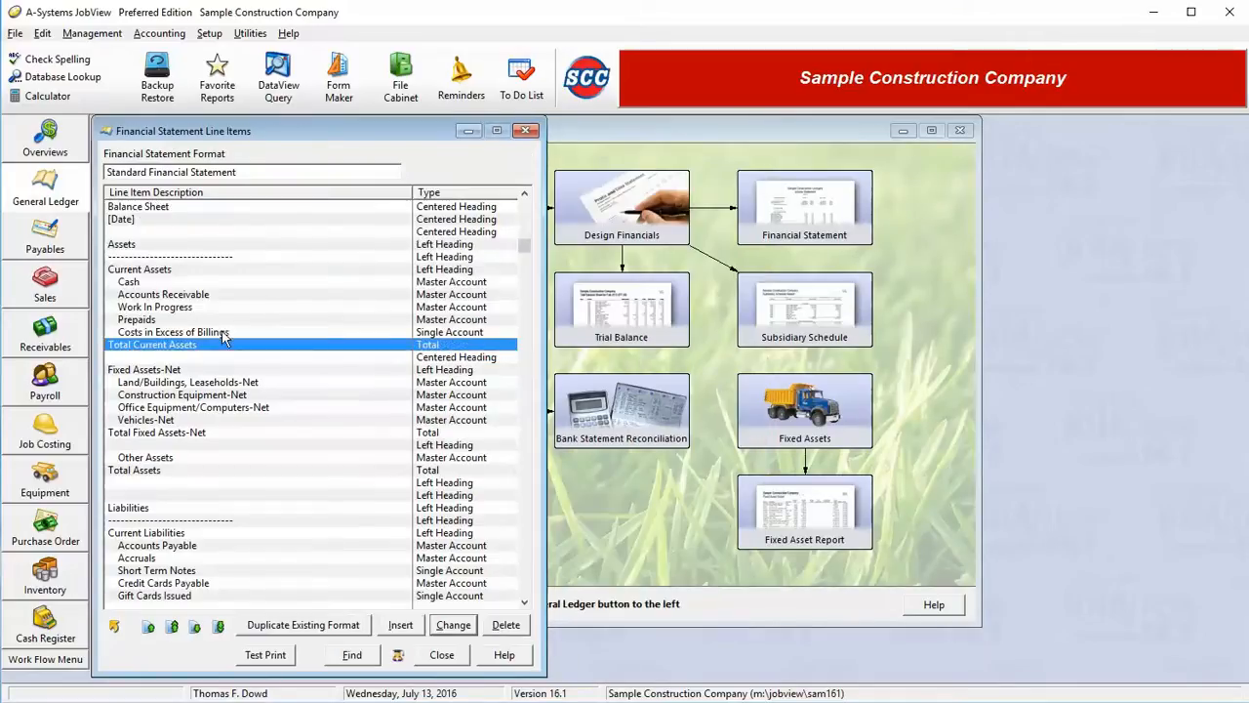
Step: Try the credit balance option on the Cash line item, return it to Printed Balance is Usually a Debit Amount, and save
left_click(211, 271)
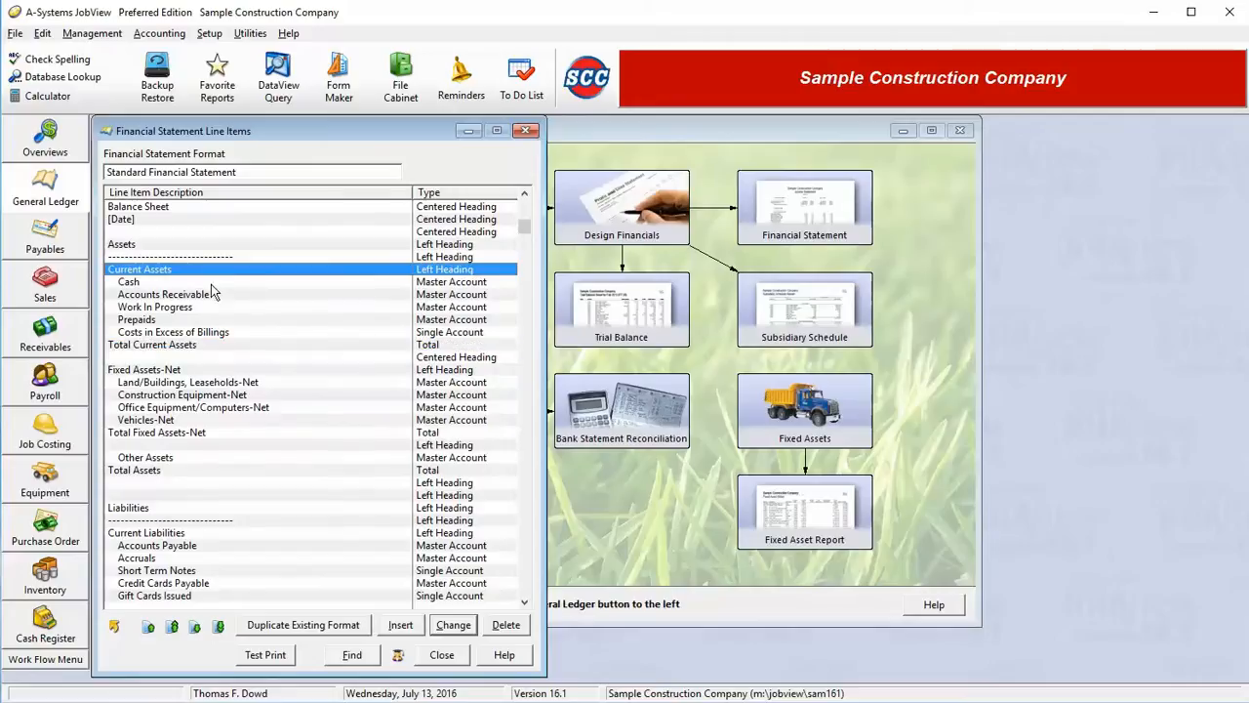
double_click(211, 282)
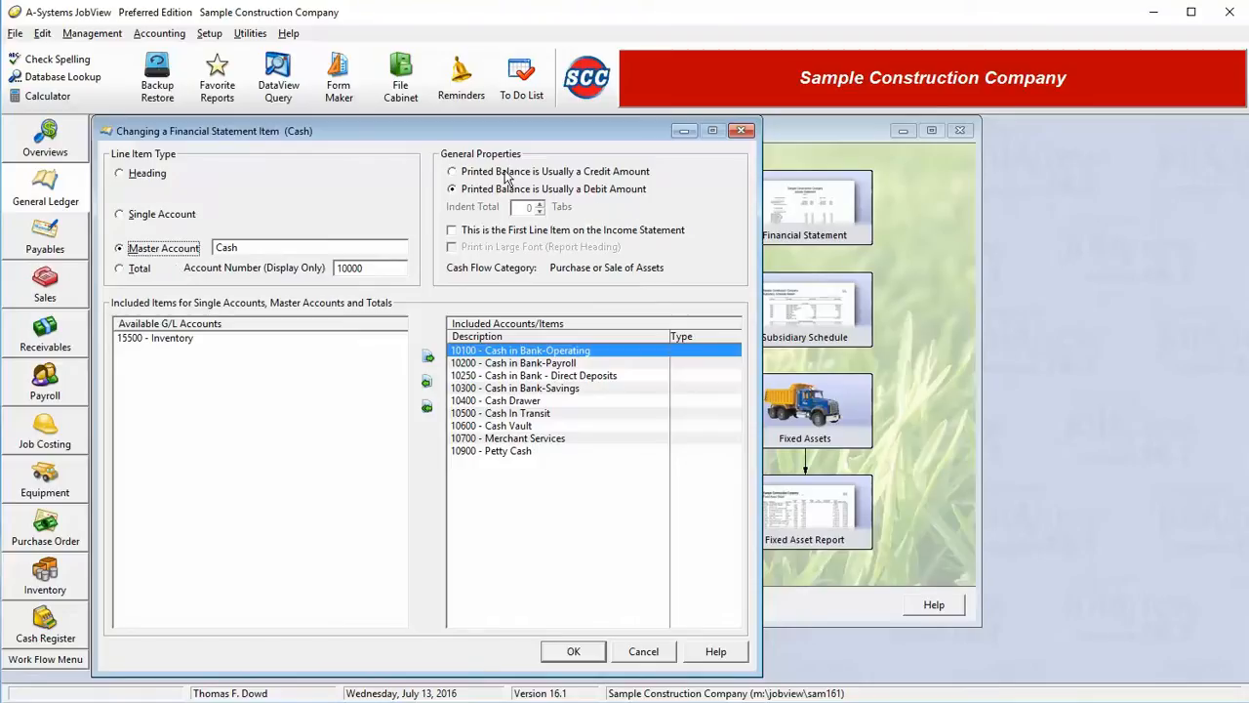
left_click(592, 176)
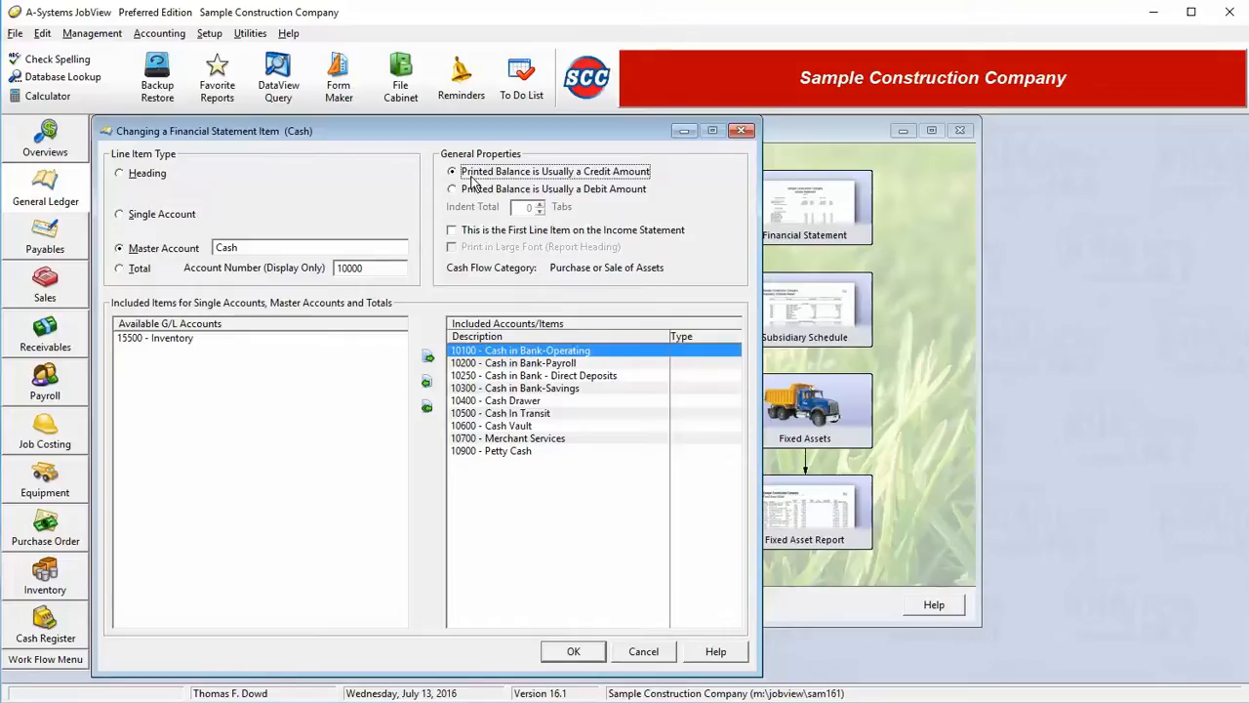
left_click(477, 194)
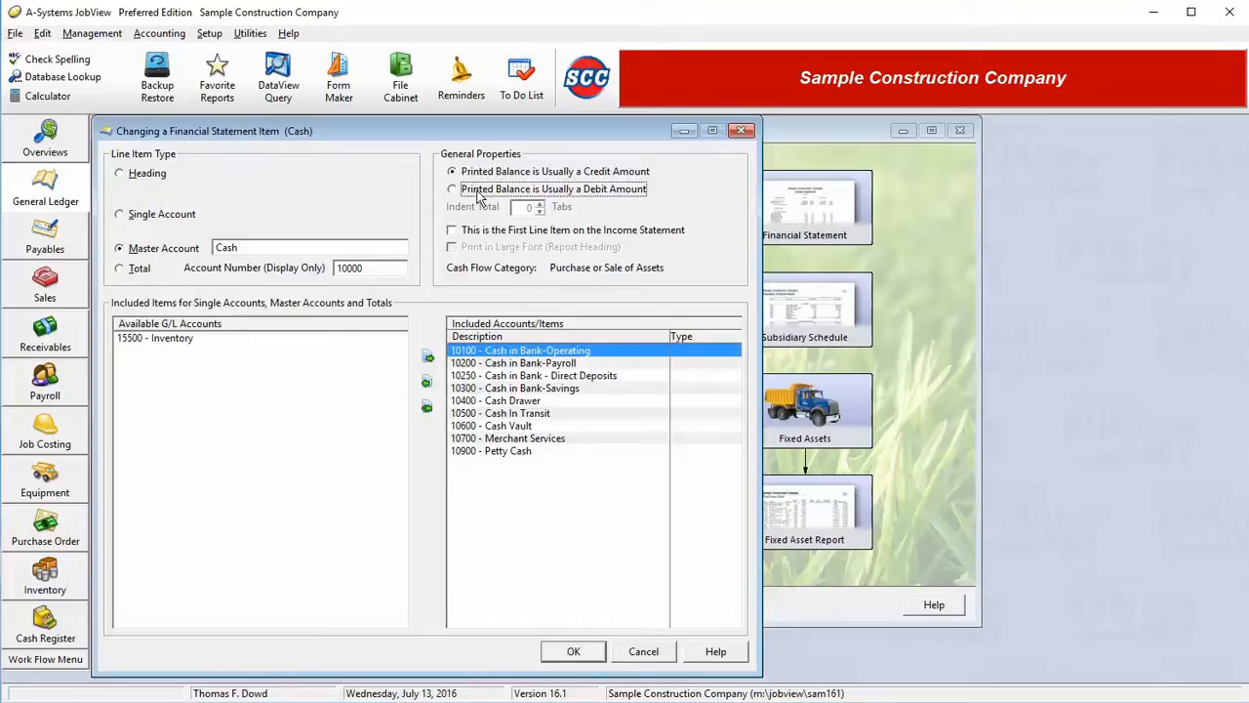
left_click(590, 653)
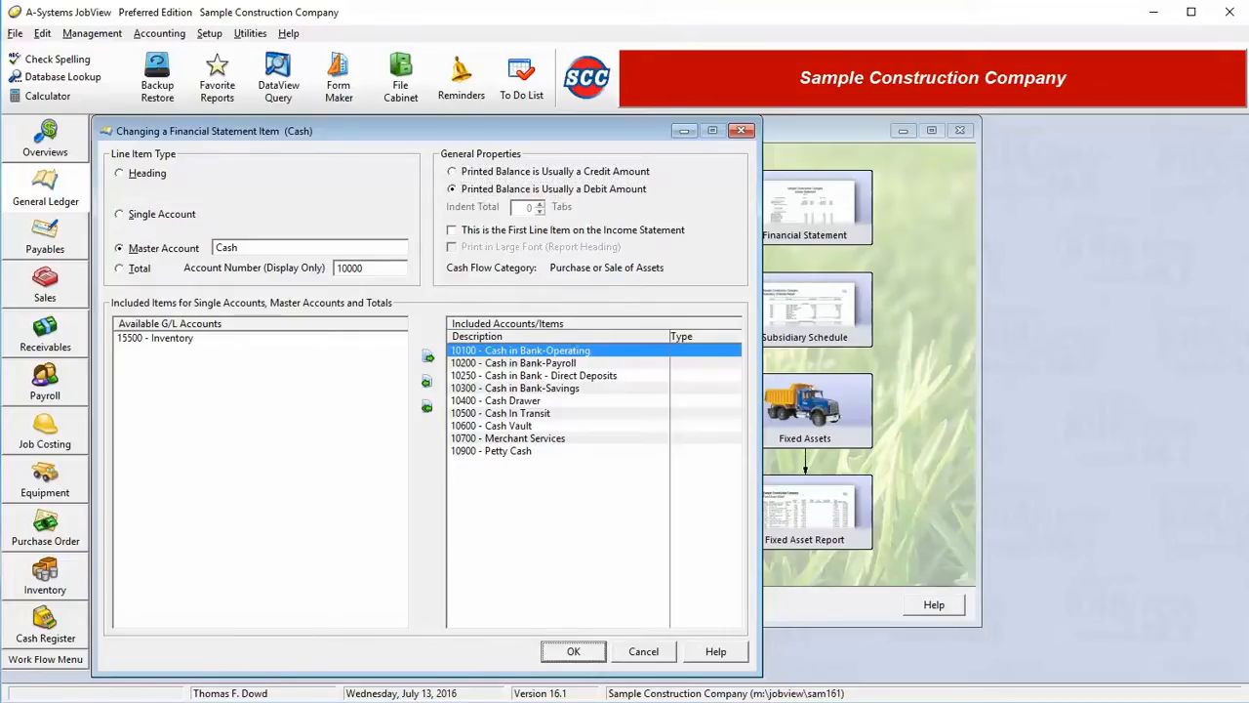
Step: Adjust the Indent Total tabs of the Total Current Assets line item, save it, and review the indent of Total Fixed Assets-Net
double_click(190, 345)
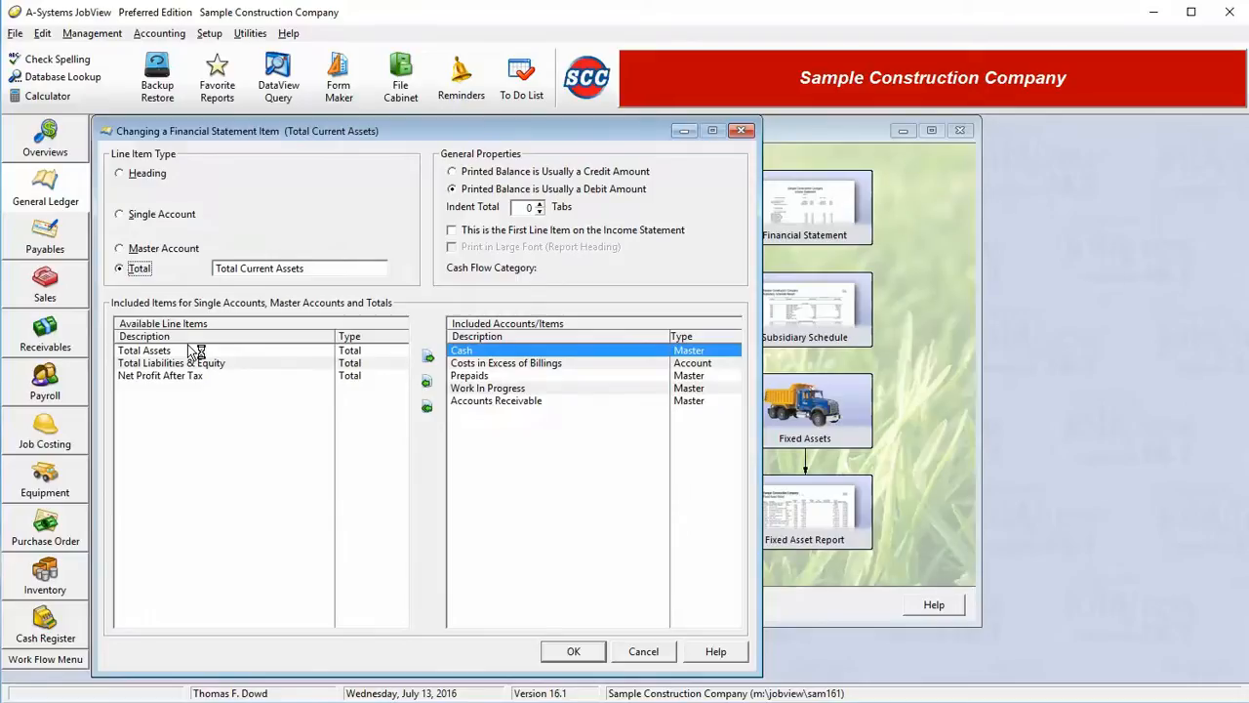
left_click(543, 208)
left_click(575, 652)
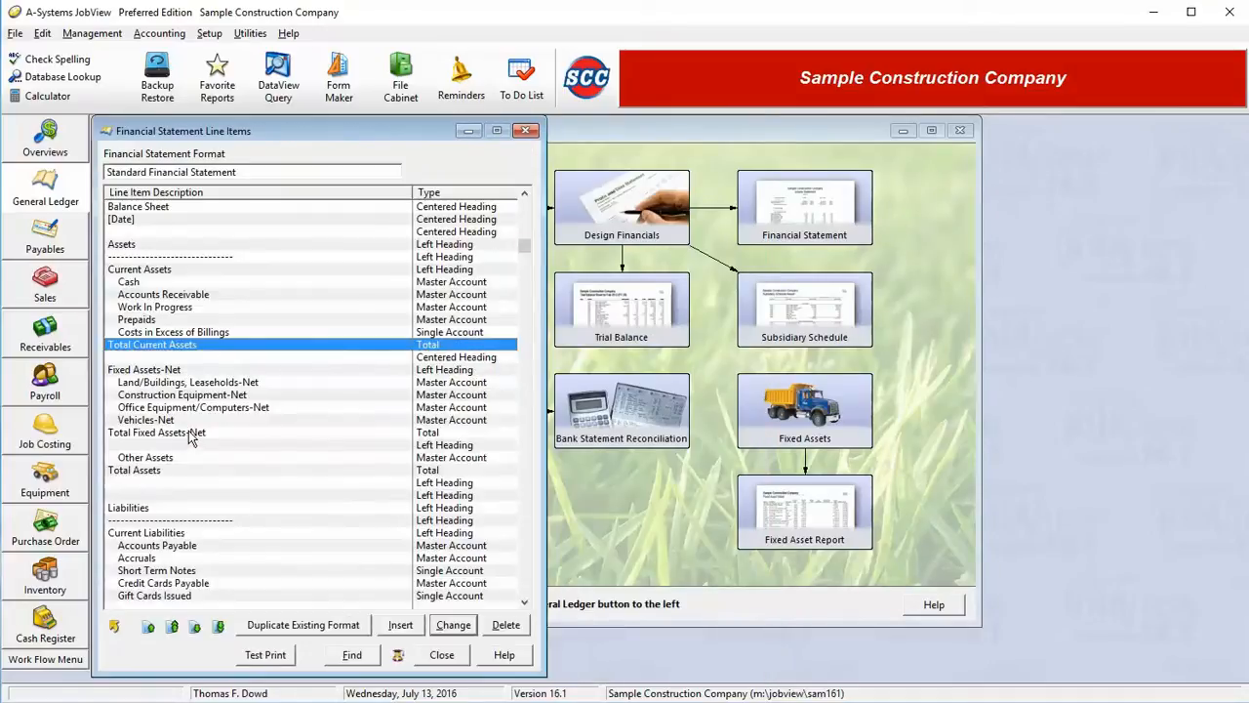
double_click(189, 432)
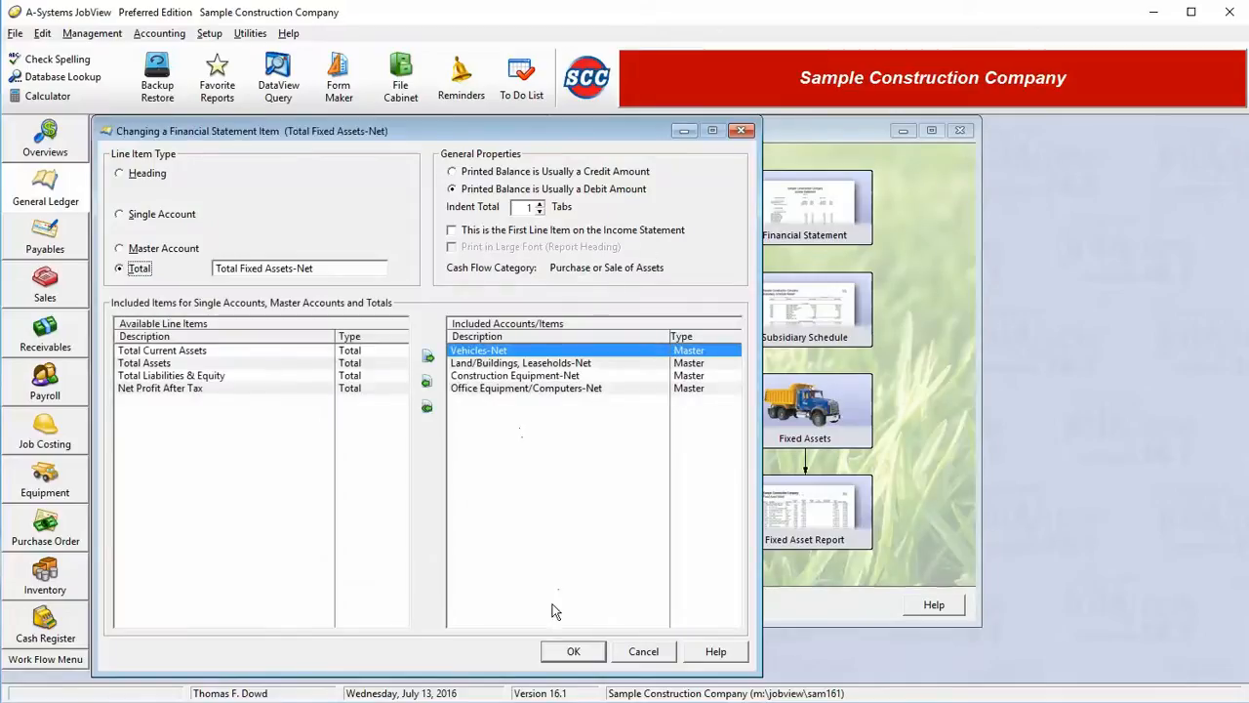
left_click(574, 651)
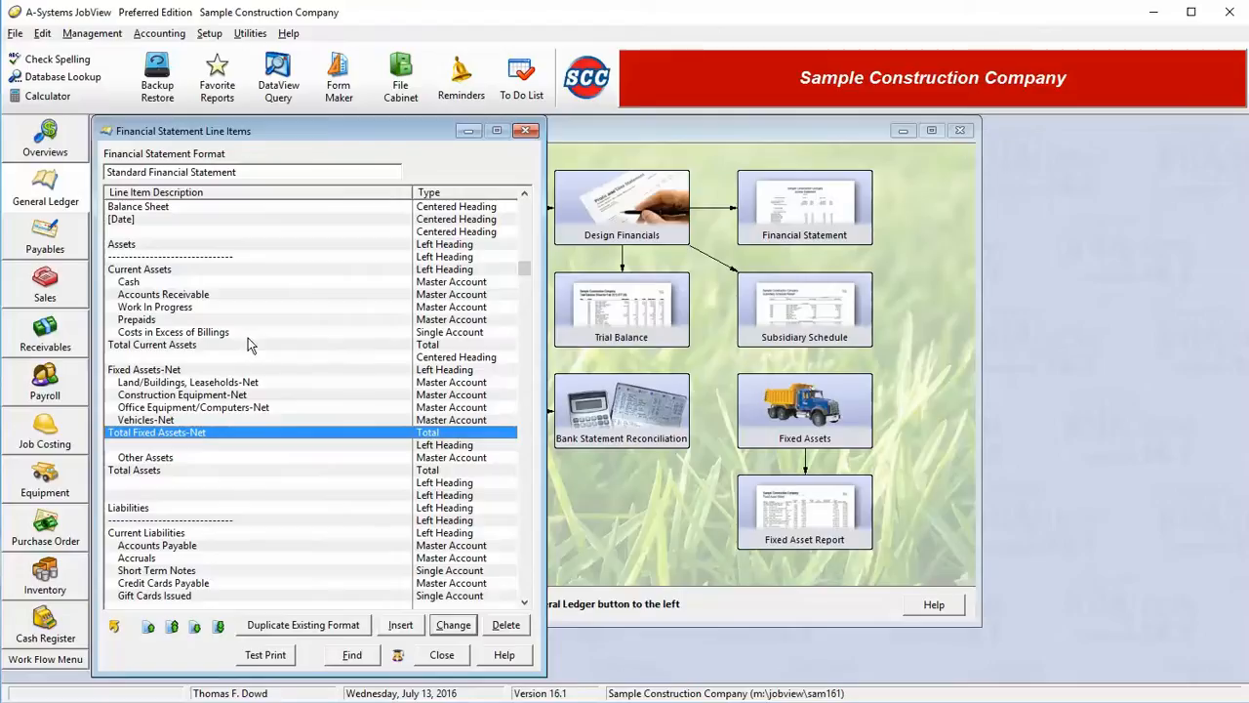
Step: Examine the line items down to the income statement section and the First Line Item on the Income Statement setting of its [Company] page heading
key("Down")
key("Down")
key("Down")
key("Down")
key("Down")
key("Down")
key("Down")
key("Down")
key("Down")
key("Down")
key("Down")
key("Down")
key("Down")
key("Down")
key("Down")
key("Down")
key("Down")
key("Down")
key("Down")
key("Down")
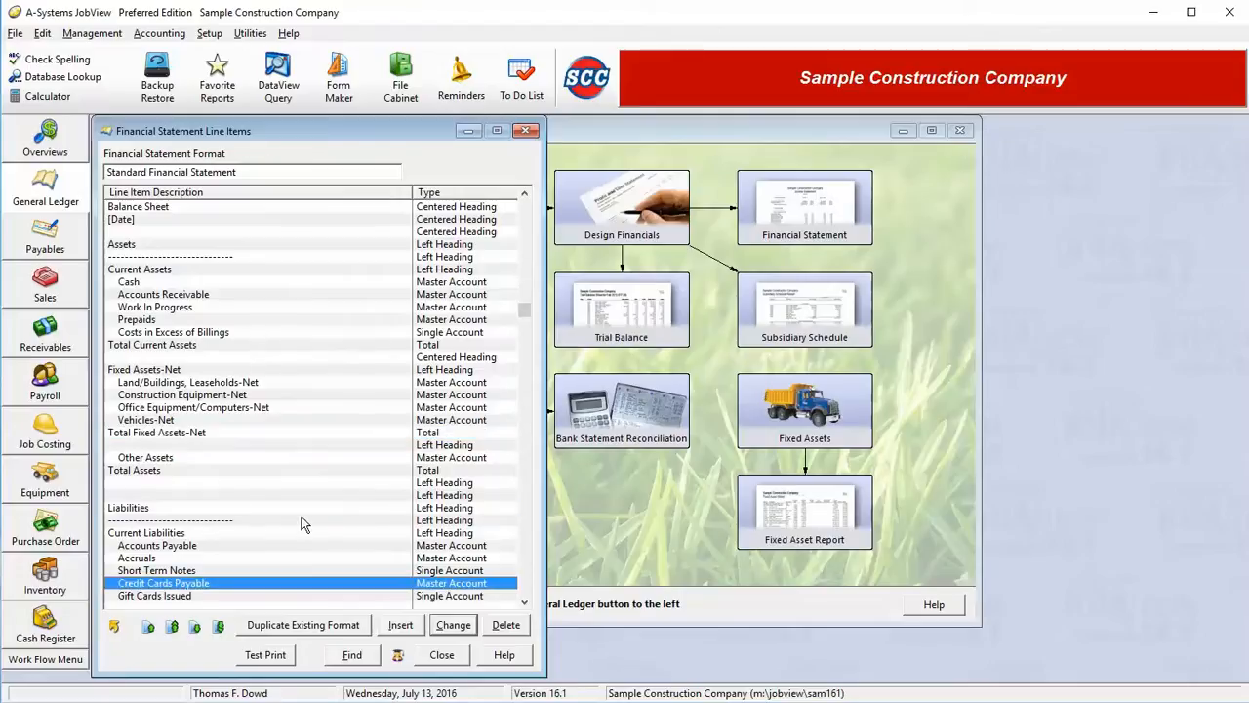
key("Down")
key("Down")
key("Down")
key("Down")
key("Down")
key("Down")
key("Down")
key("Down")
key("Down")
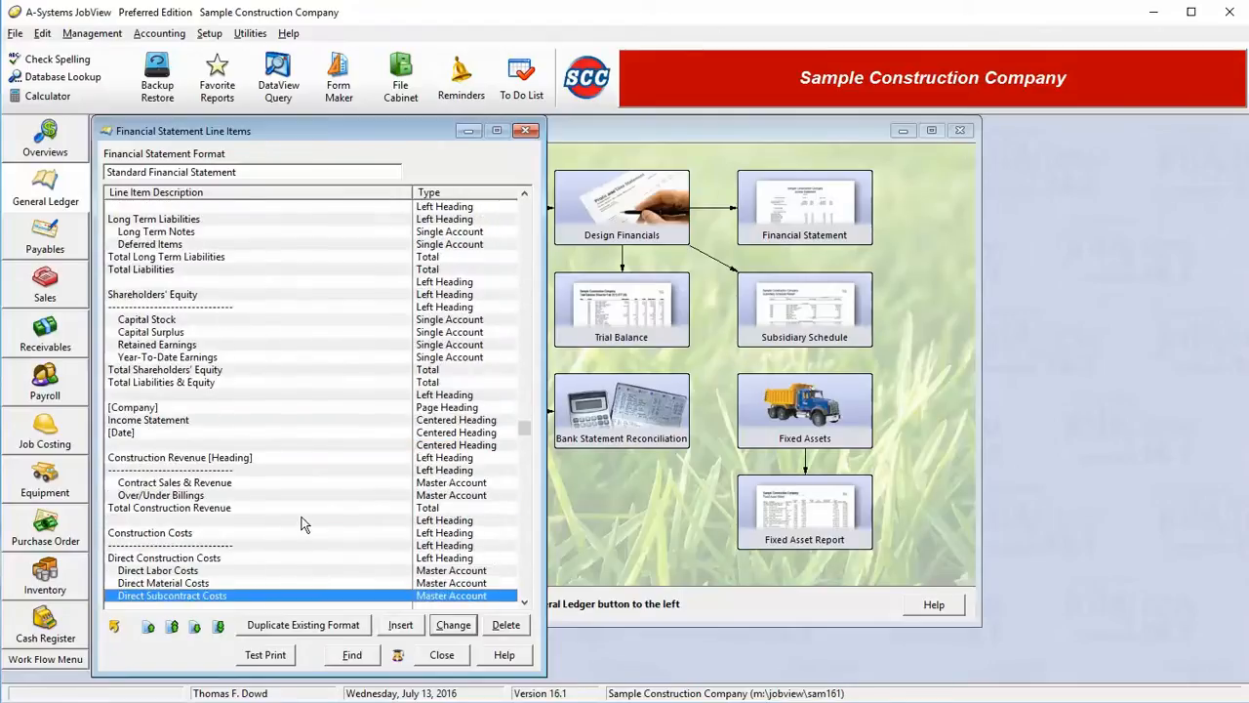
double_click(219, 408)
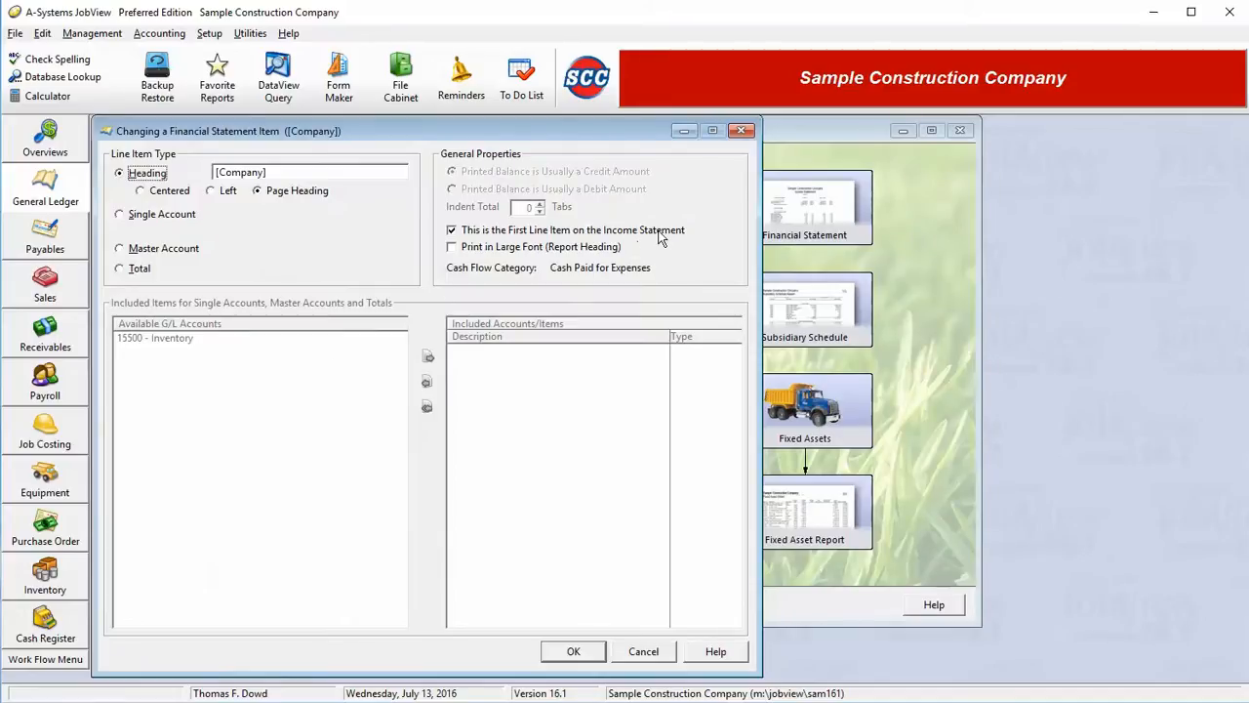
left_click(573, 651)
left_click(162, 222)
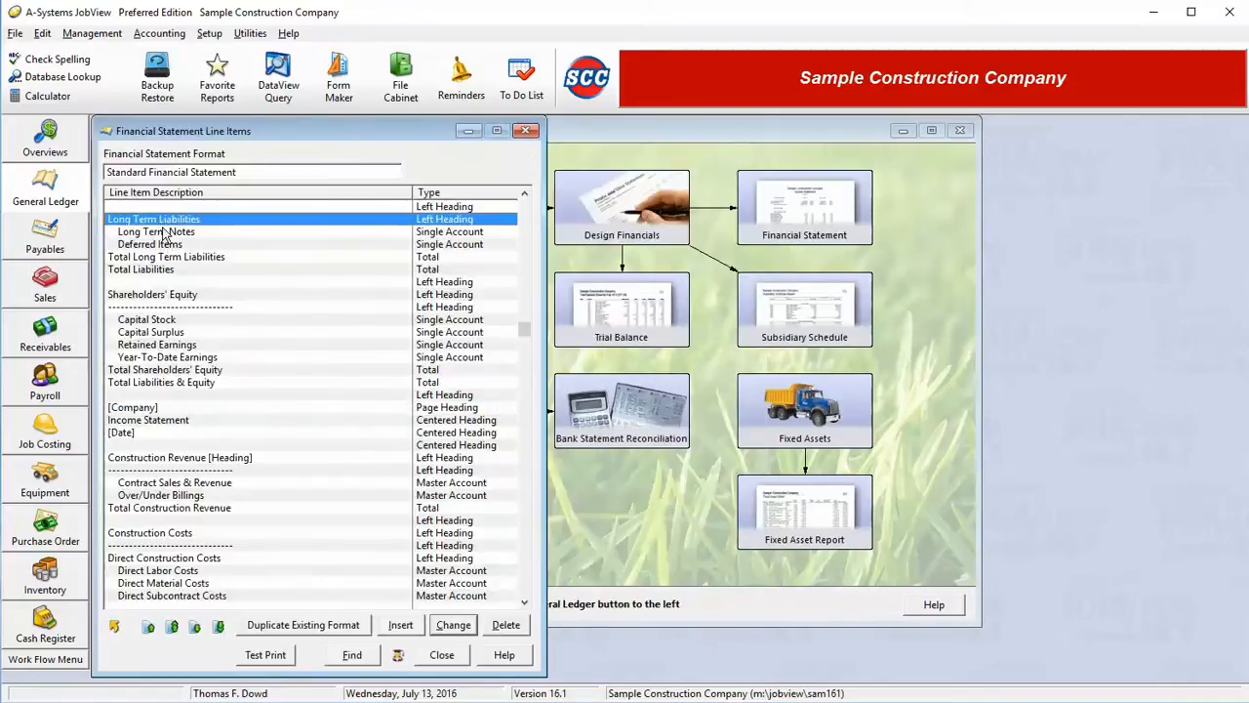
left_click(164, 231)
left_click(164, 247)
left_click(168, 270)
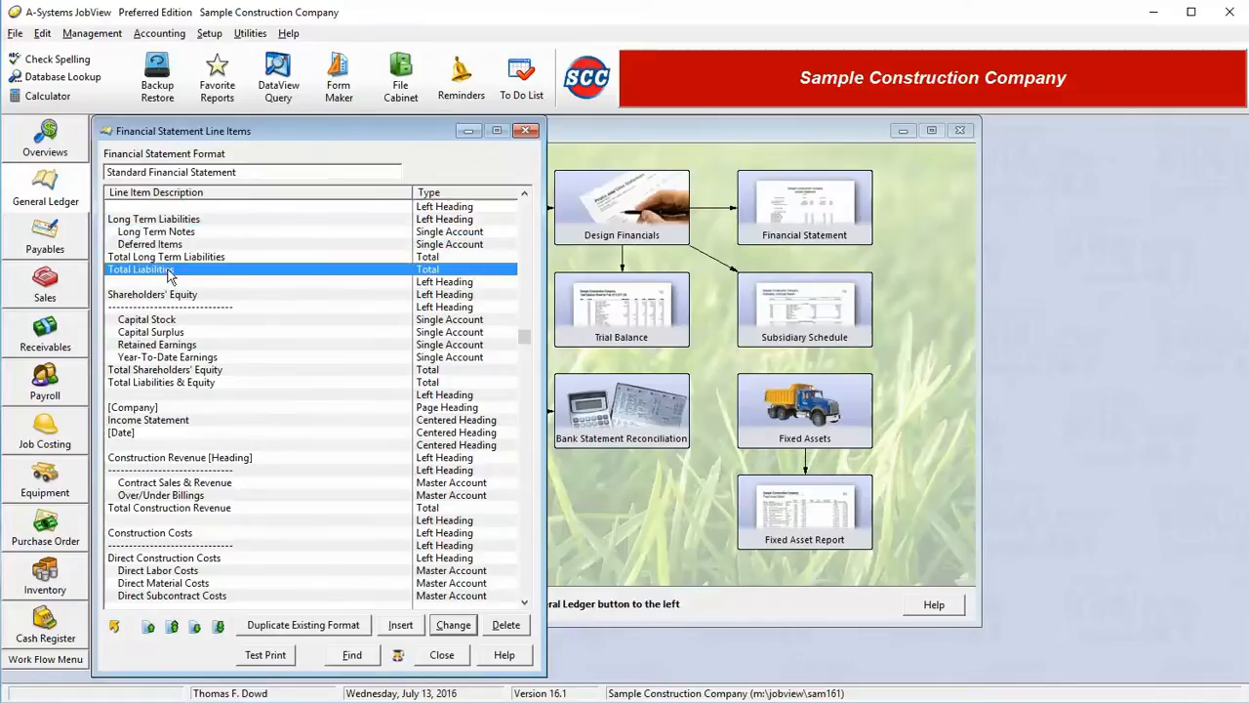
Step: Enable Print in Large Font for the [Company] page heading that starts the income statement and save it
left_click(162, 408)
double_click(161, 412)
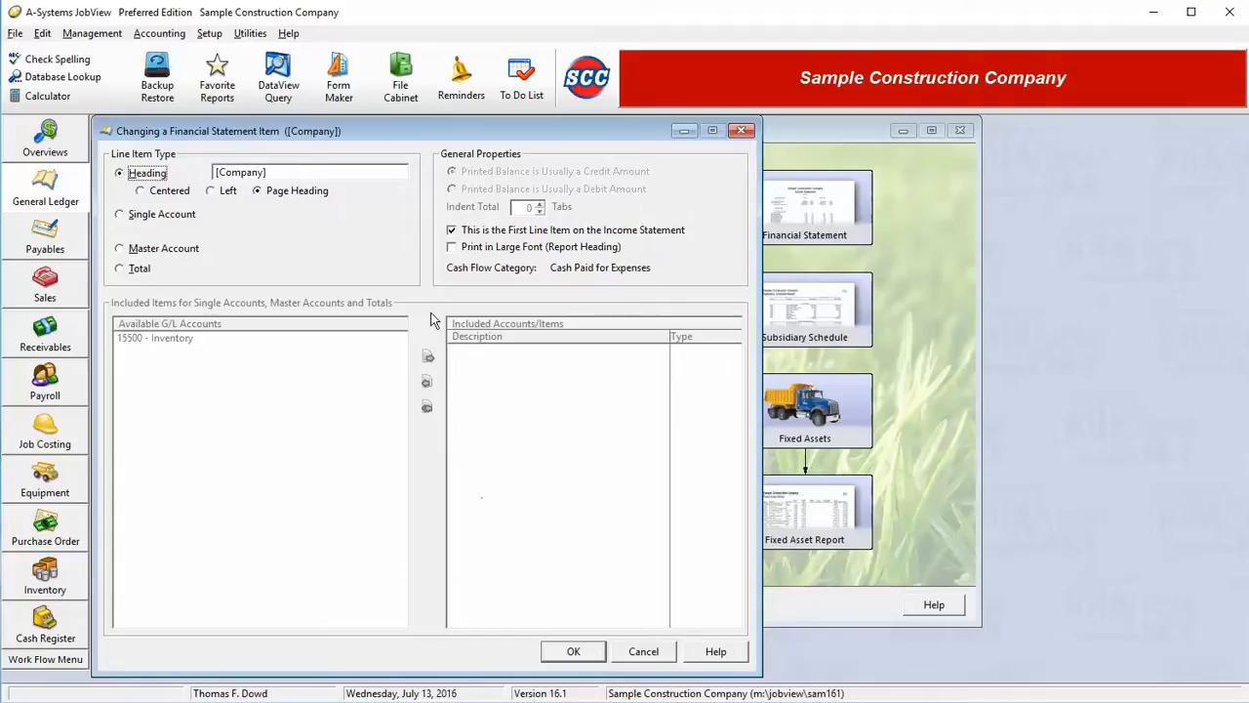
left_click(473, 255)
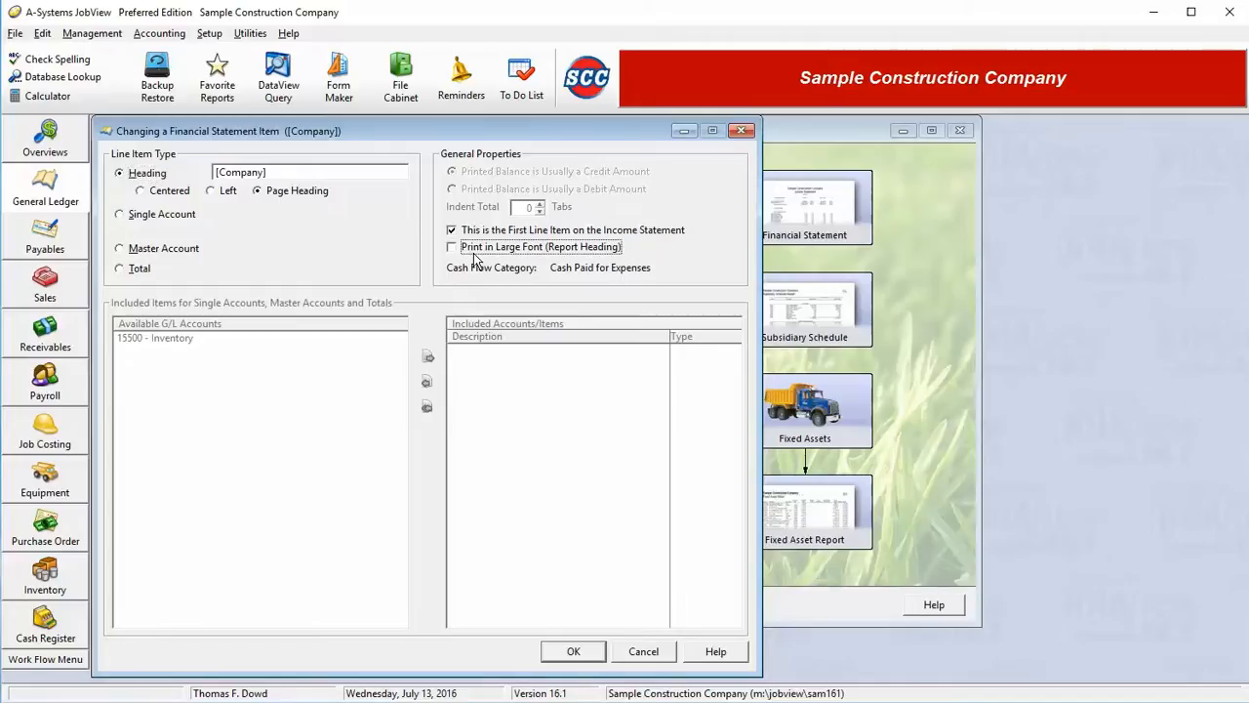
left_click(586, 653)
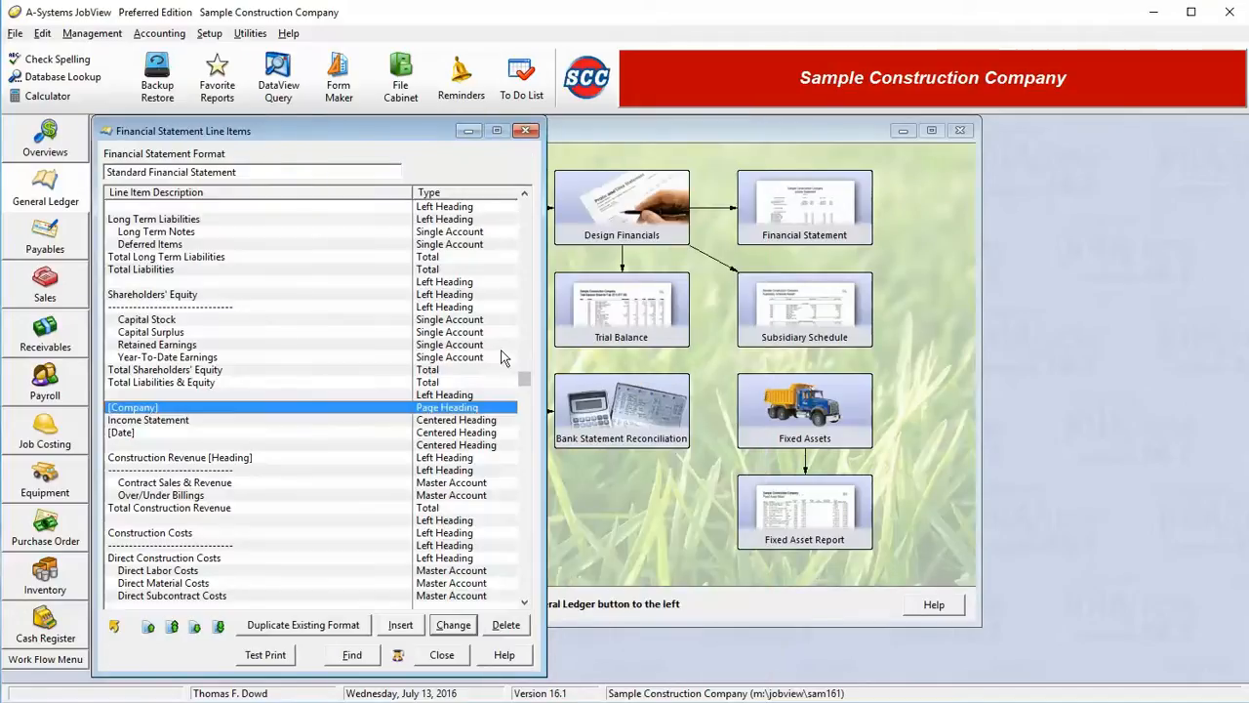
Step: Enable Print in Large Font for the Balance Sheet and [Company] centered headings at the start of the format
scroll(486, 361, "up", 16)
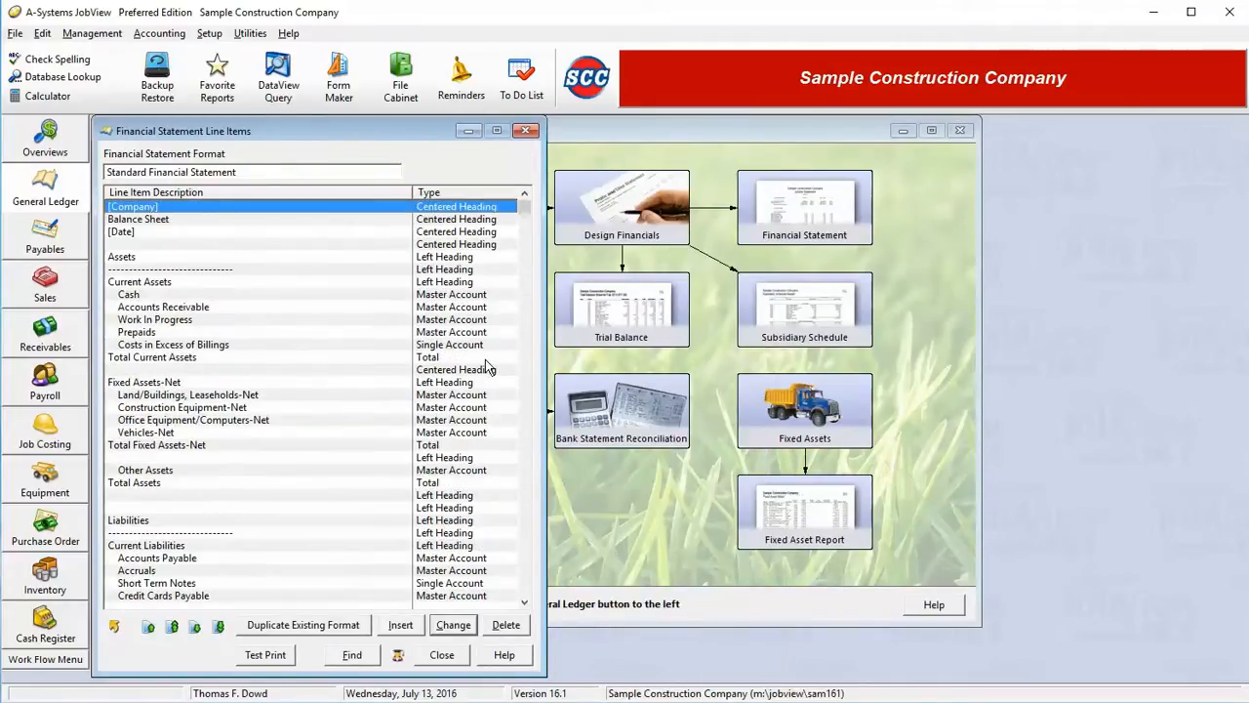
double_click(178, 220)
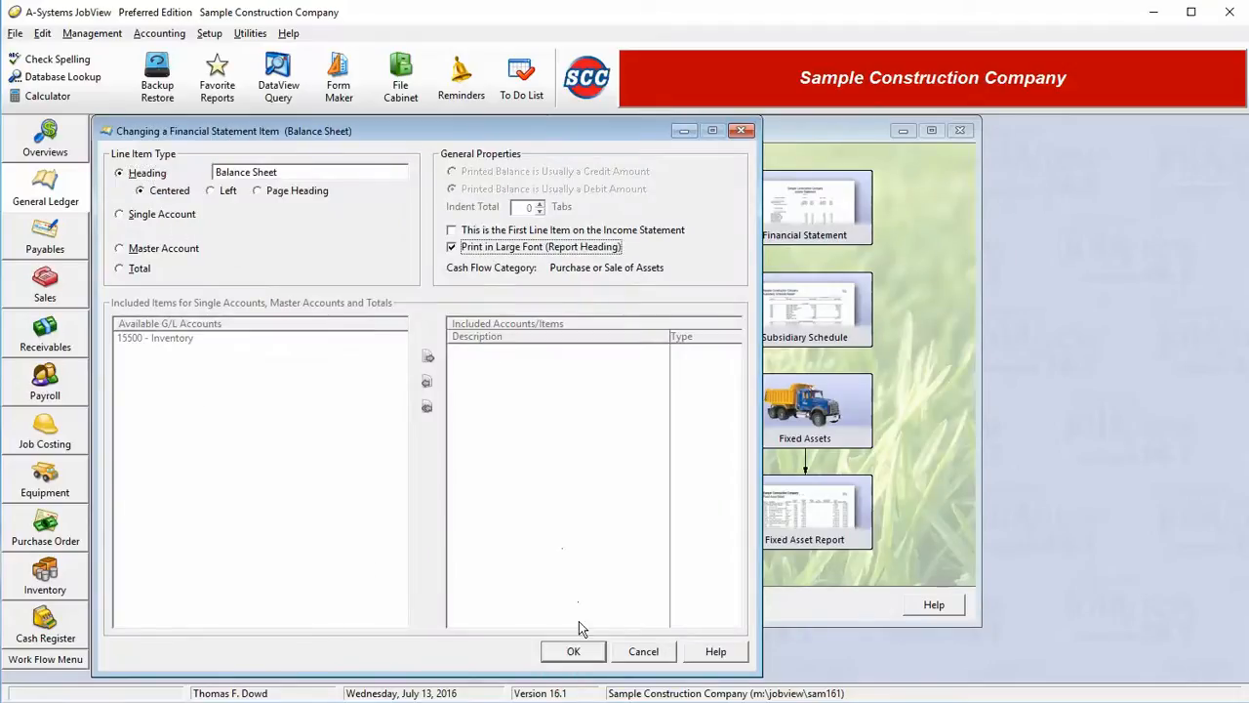
left_click(573, 651)
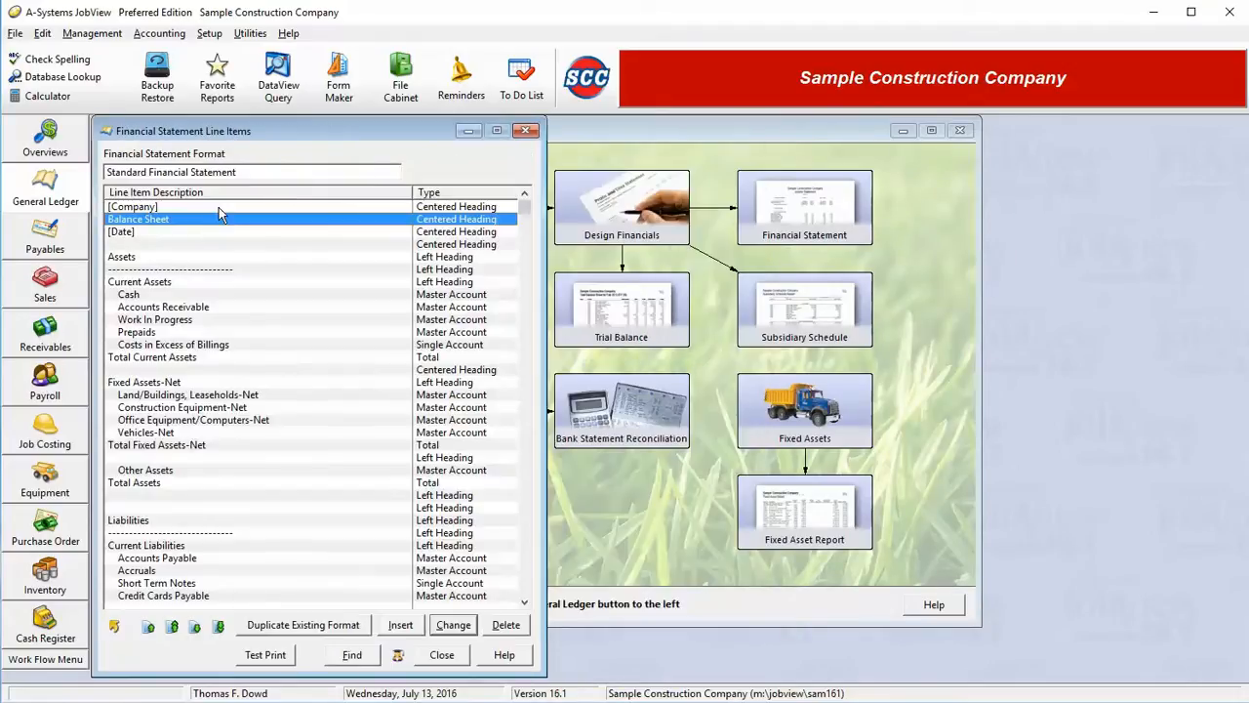
double_click(219, 207)
left_click(478, 251)
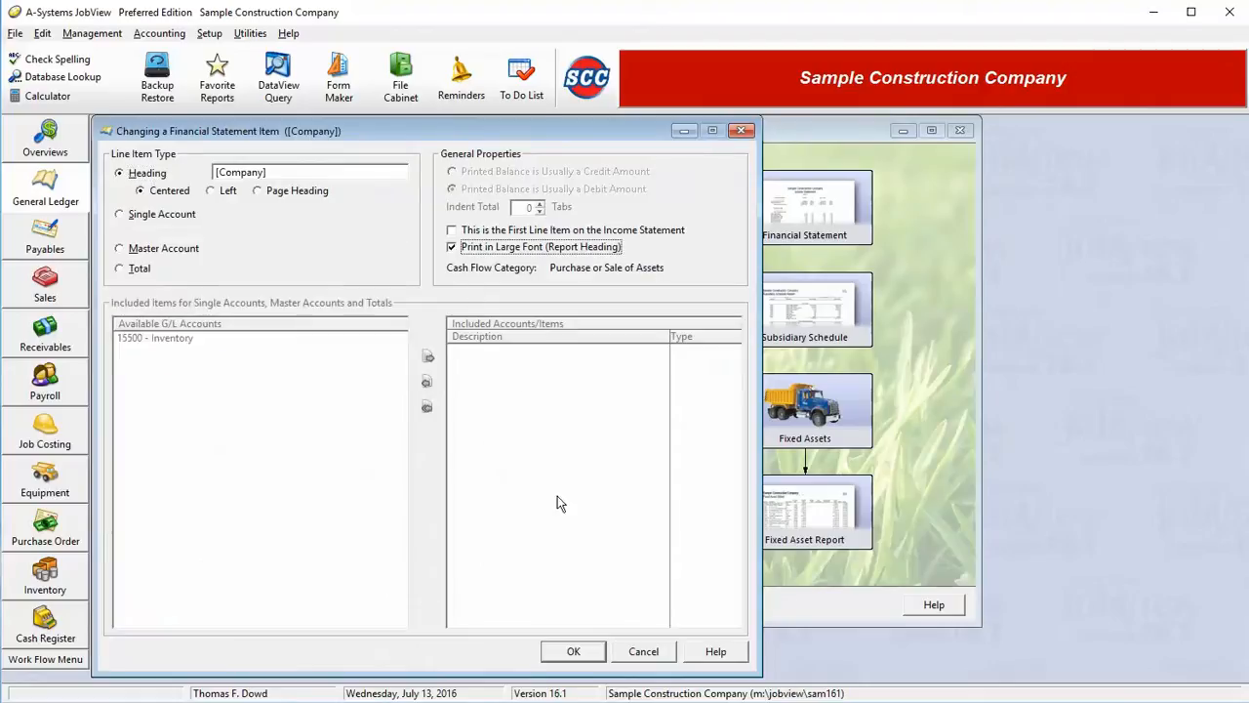
left_click(575, 652)
Step: Enable Print in Large Font for the Income Statement centered heading and save the line item
key("Down")
key("Down")
key("Down")
key("Down")
key("Down")
key("Down")
key("Down")
key("Down")
key("Down")
key("Down")
key("Down")
key("Down")
key("Down")
key("Down")
key("Down")
key("Down")
key("Down")
key("Down")
key("Down")
key("Down")
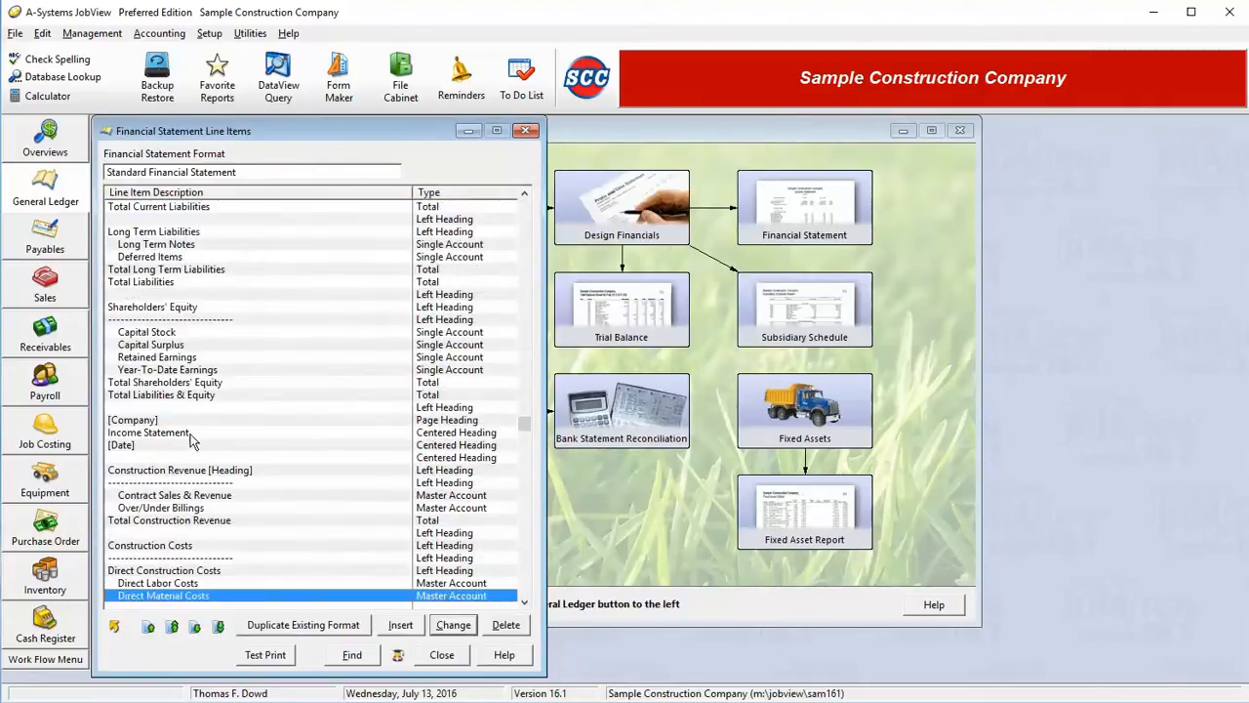
double_click(192, 435)
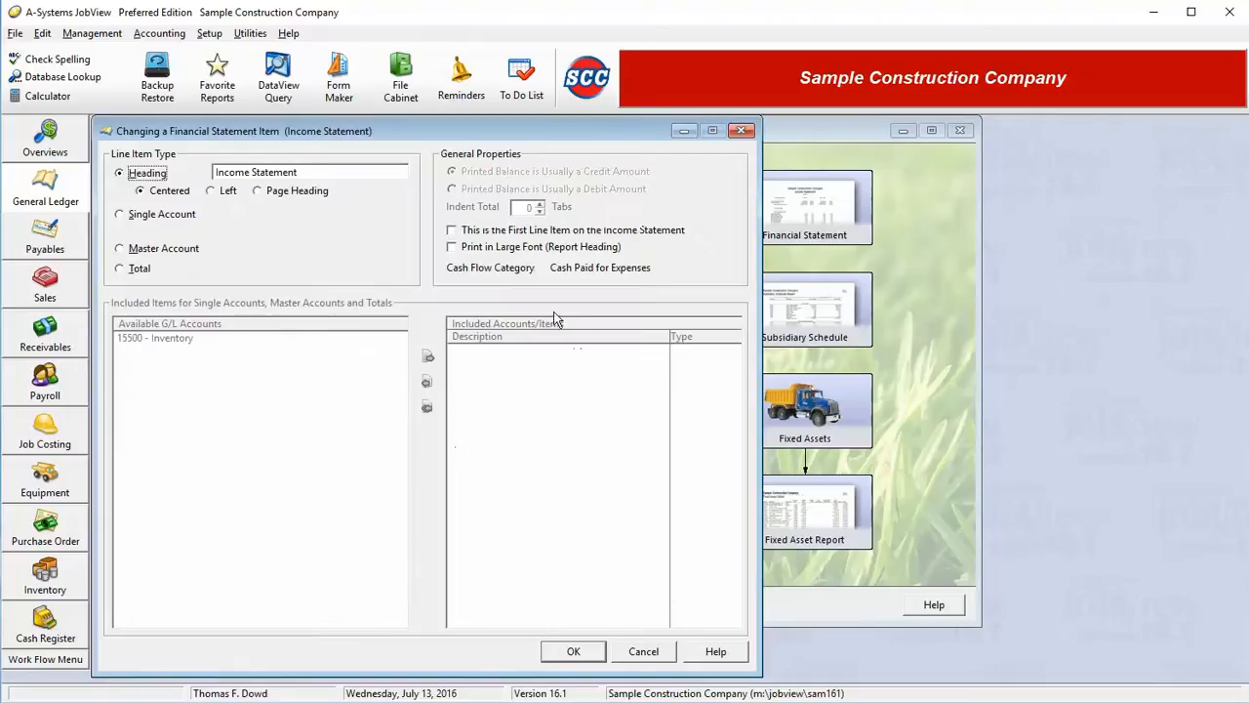
left_click(495, 249)
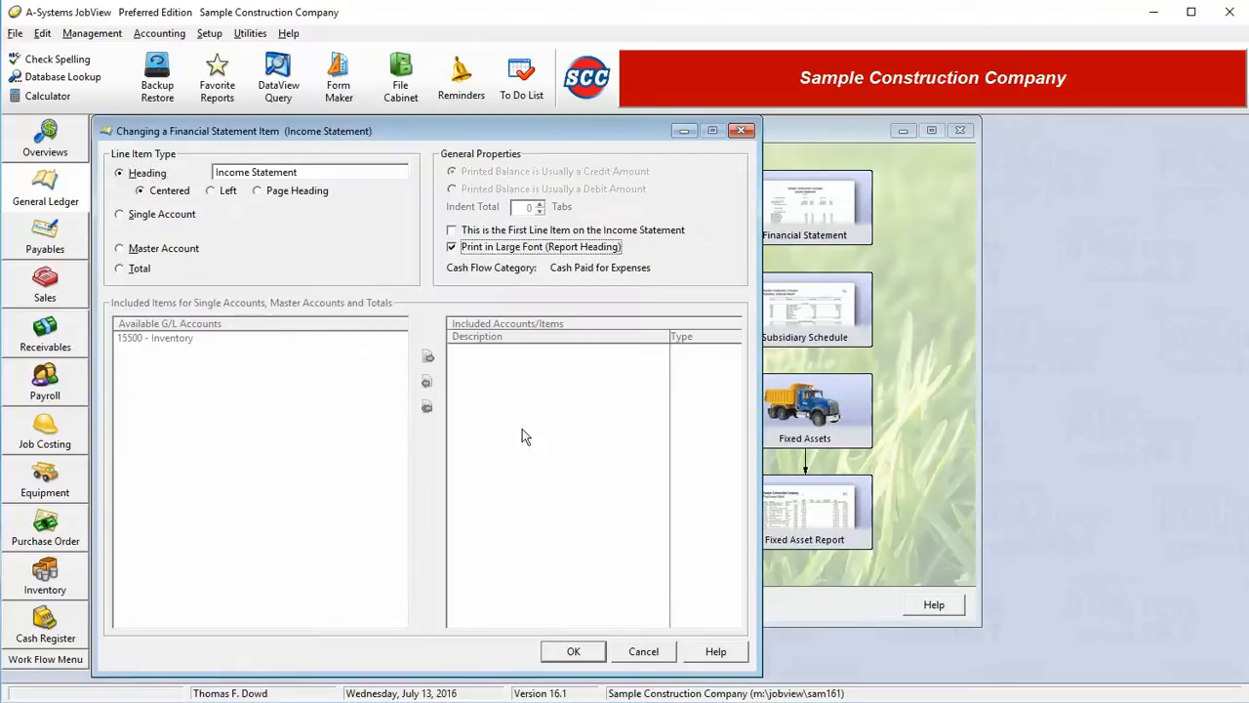
left_click(574, 651)
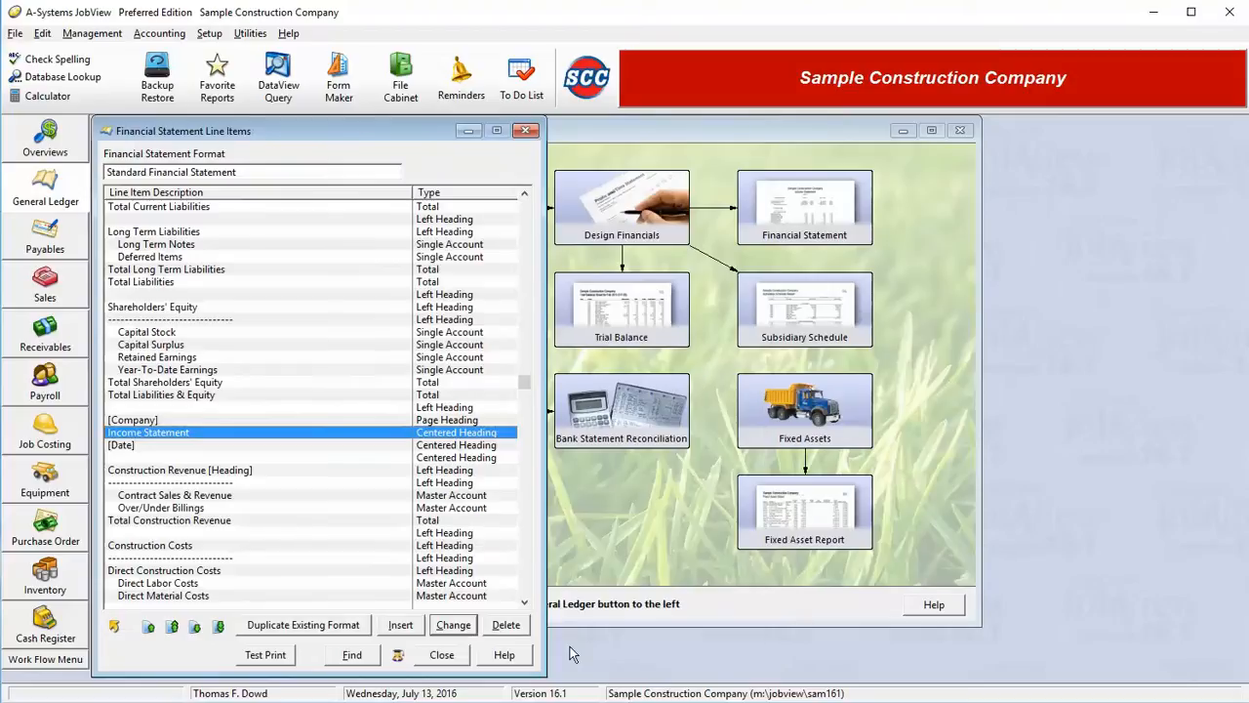
Step: Move the Work In Progress line item above Accounts Receivable and return it to its place below
scroll(320, 352, "up", 5)
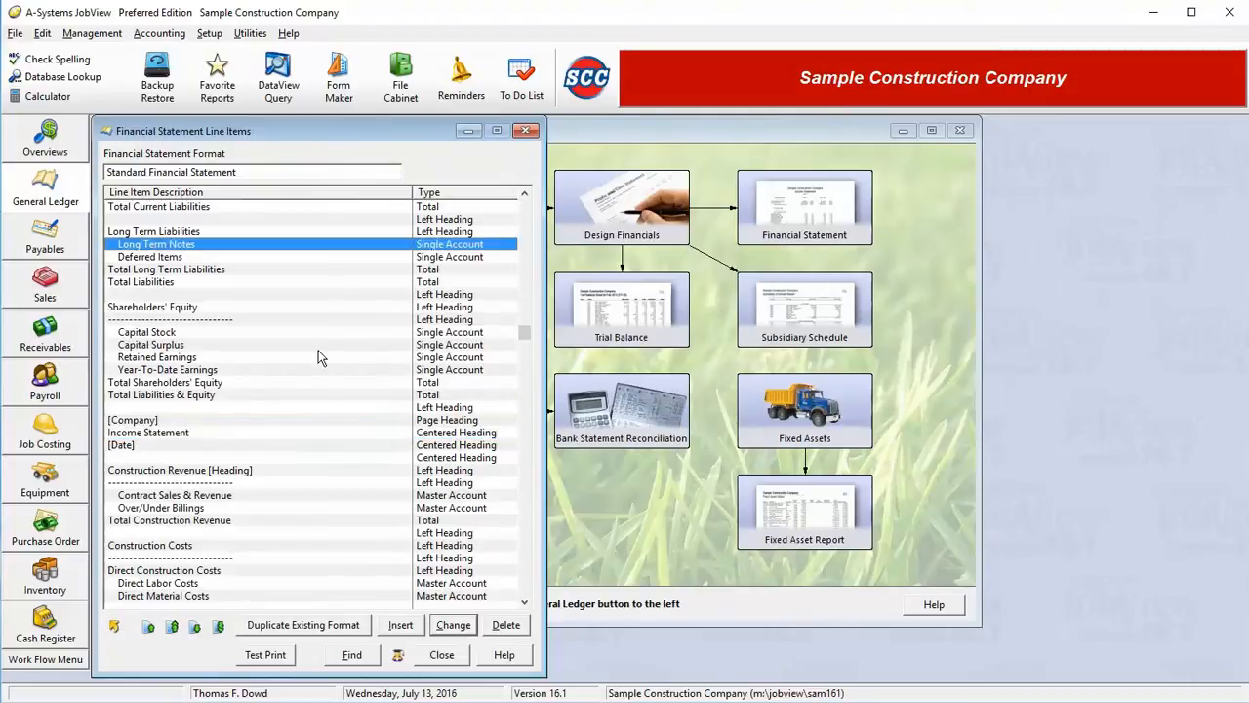
scroll(320, 357, "up", 10)
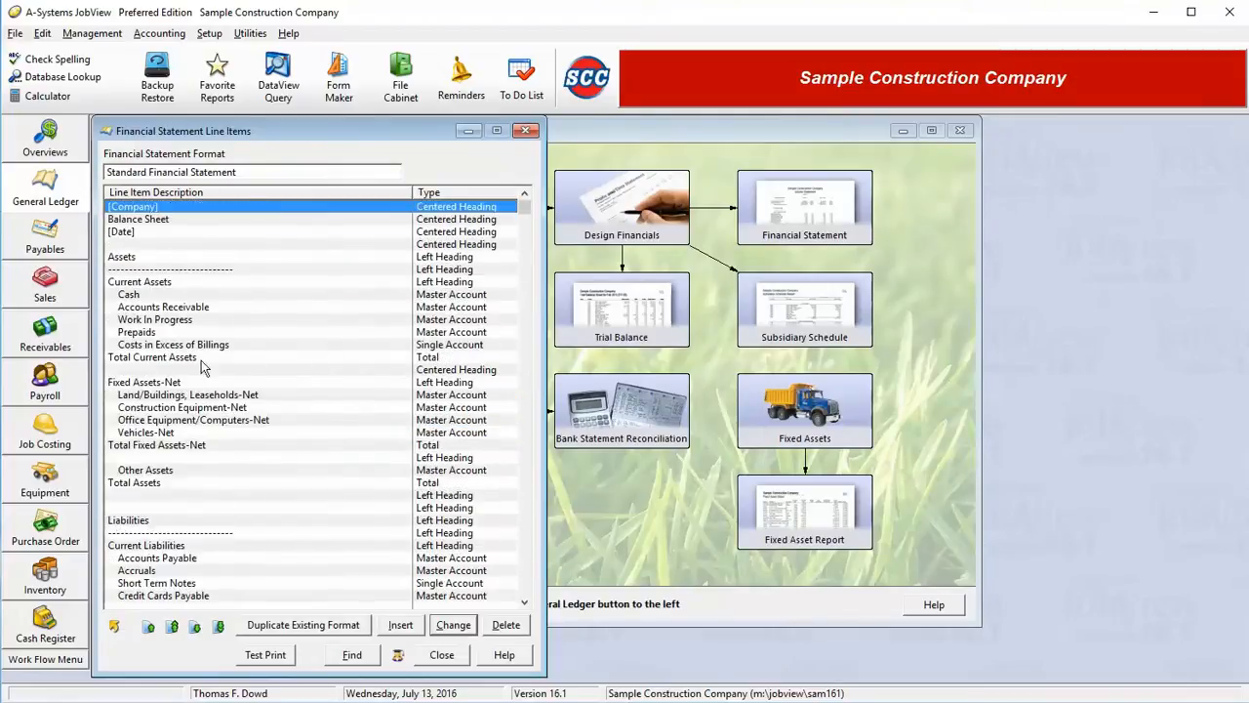
left_click(209, 324)
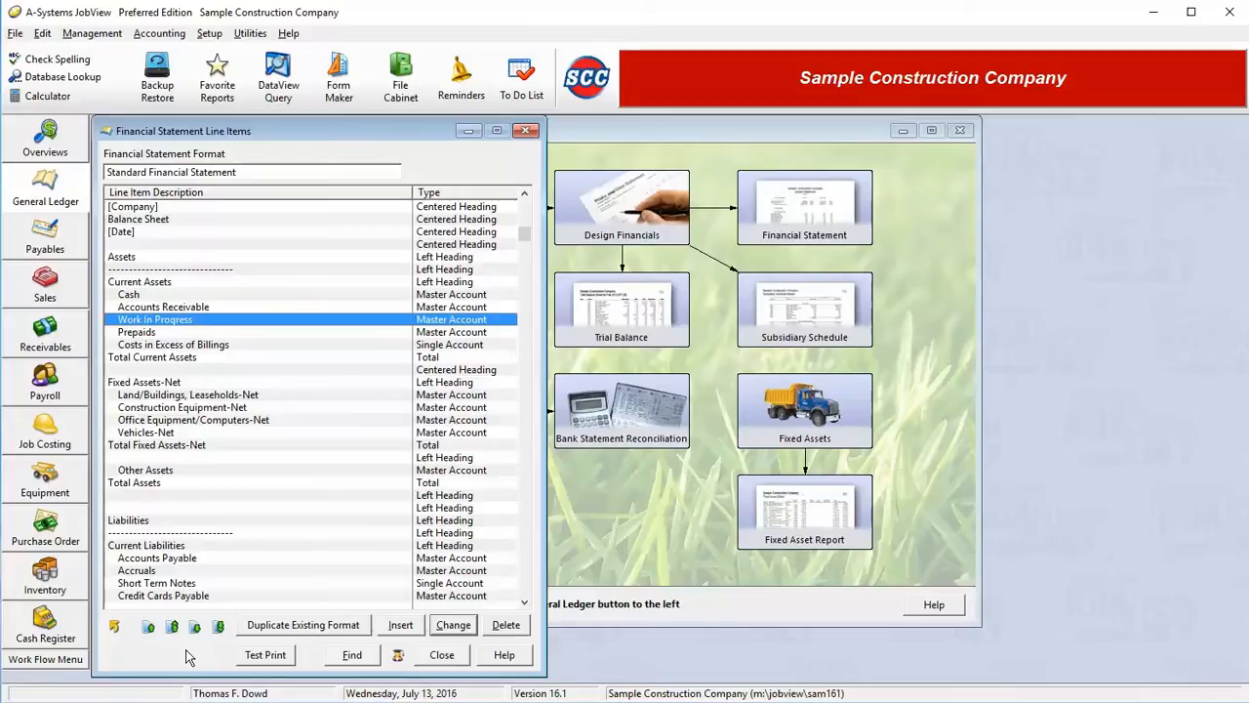
left_click(149, 627)
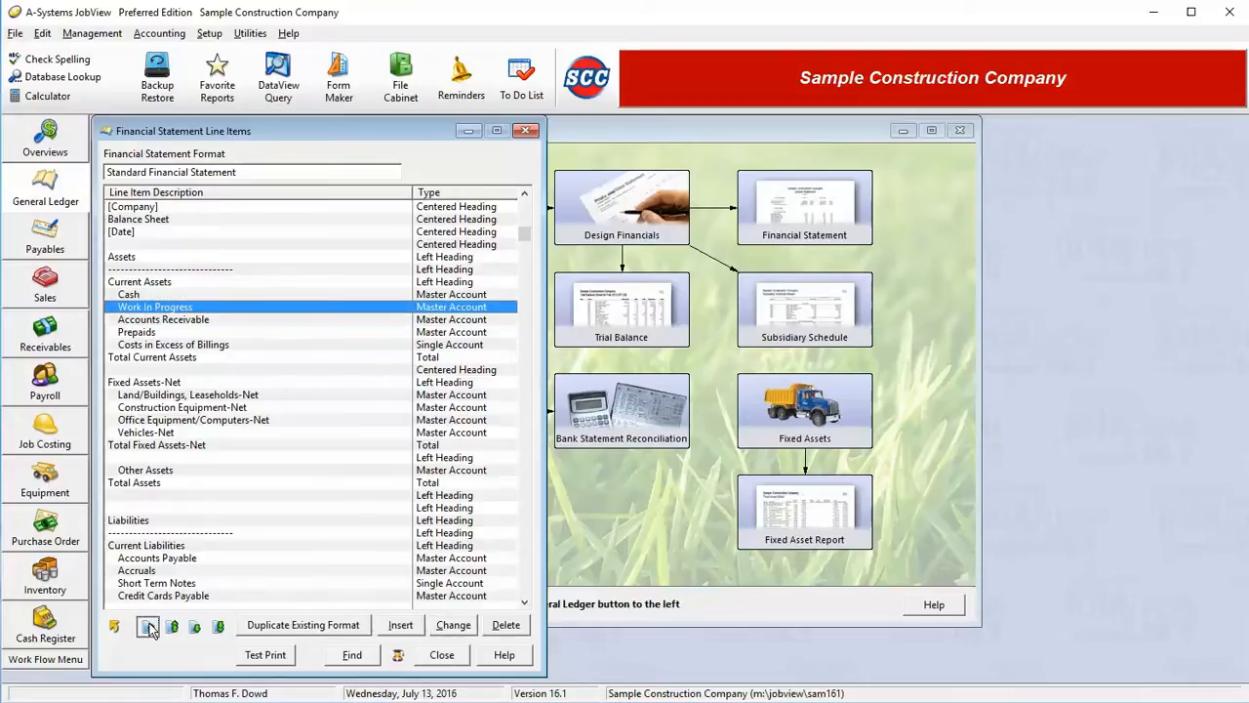
left_click(149, 626)
left_click(197, 628)
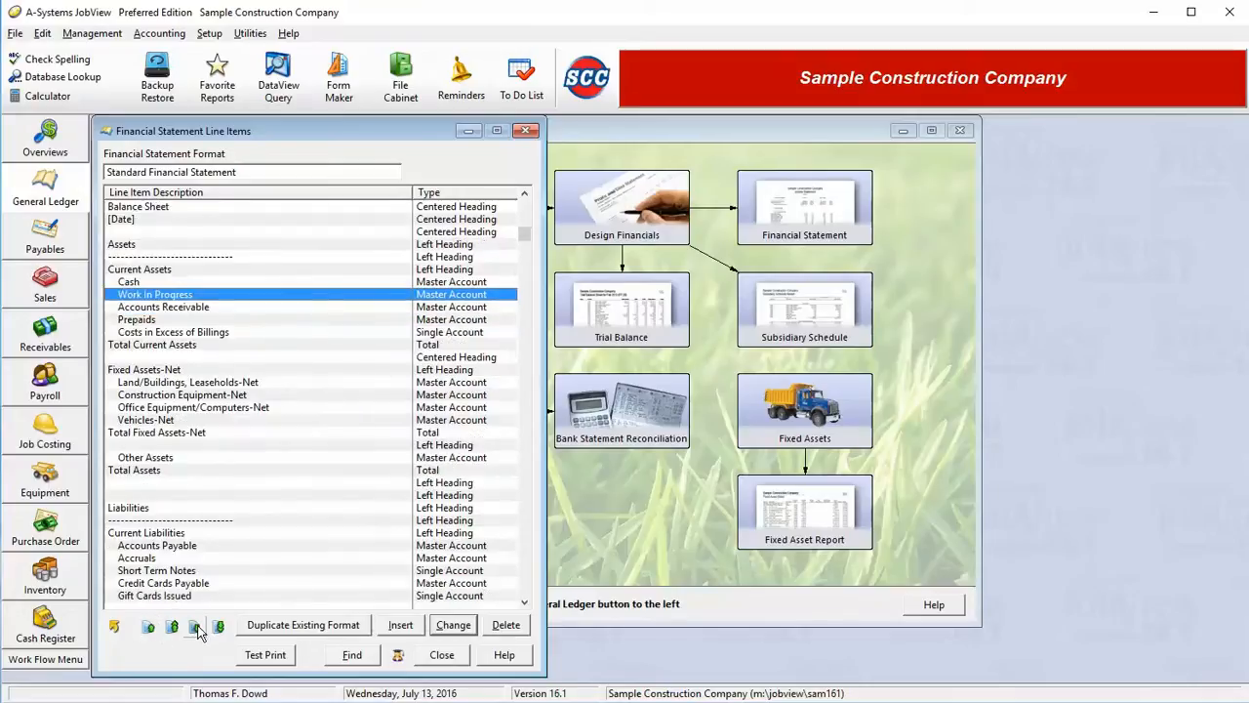
left_click(197, 628)
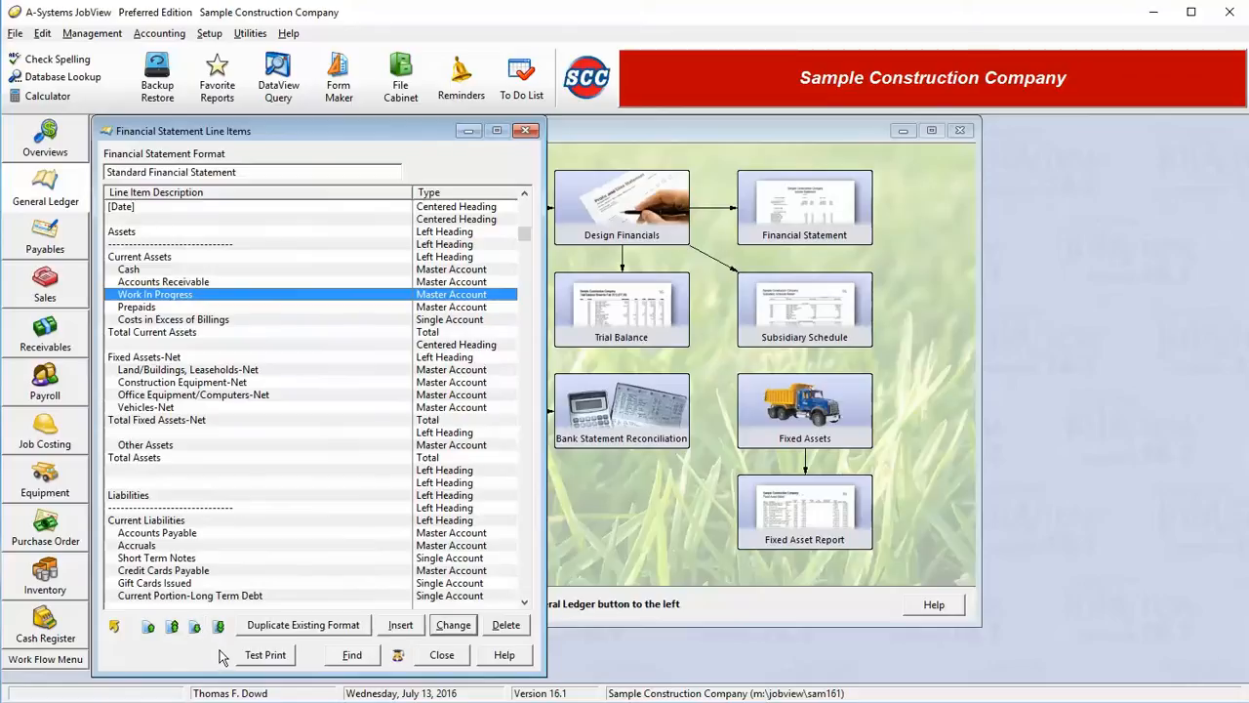
Step: Test print the Standard Report financial statement with the Over/Under Billing figures included
left_click(269, 655)
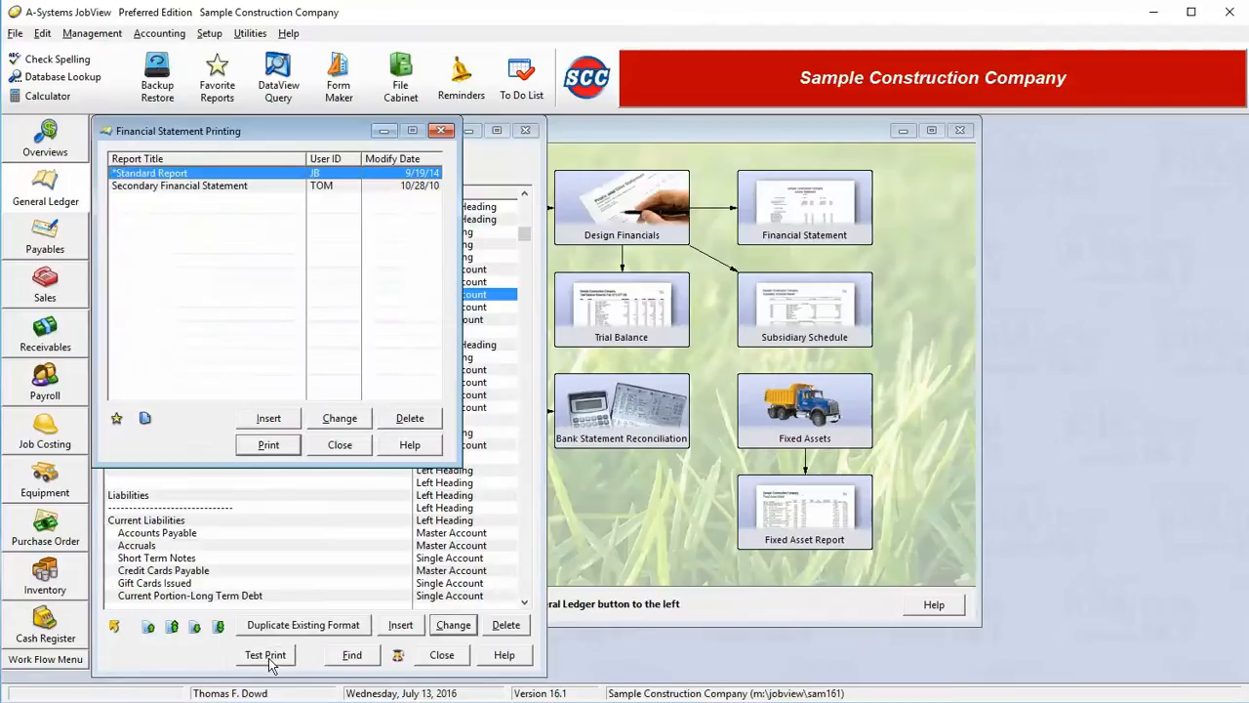
left_click(263, 447)
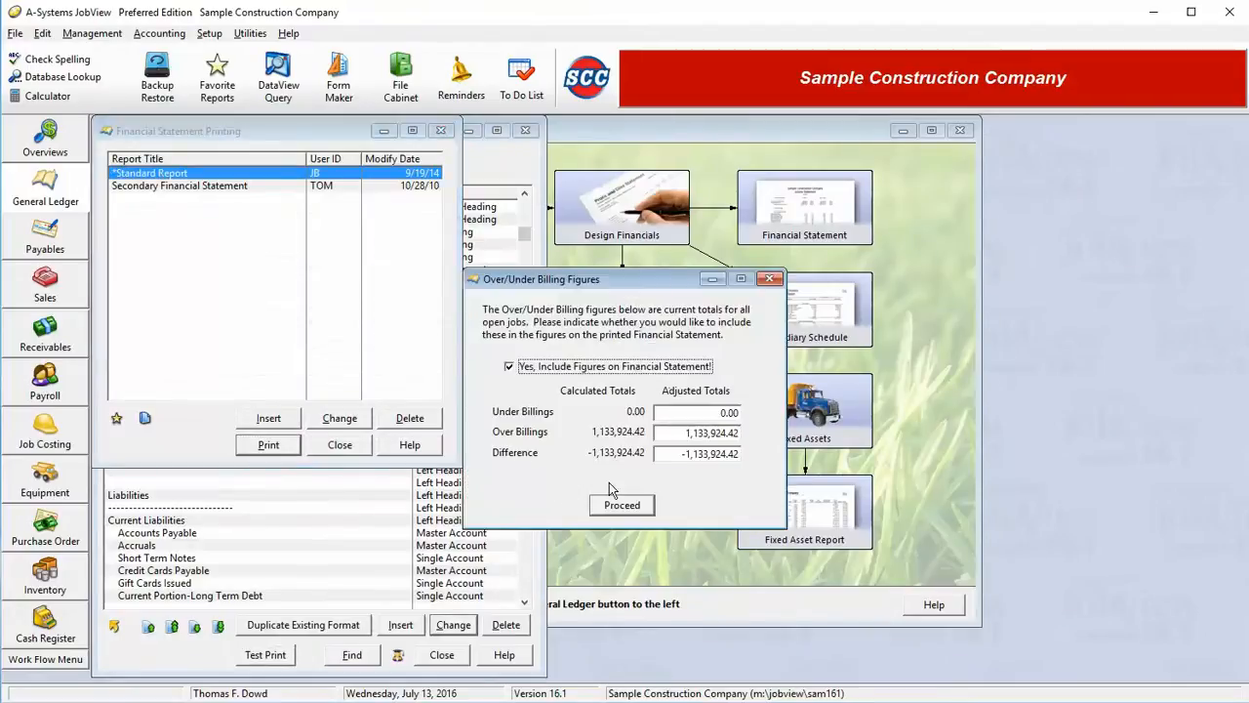
left_click(615, 502)
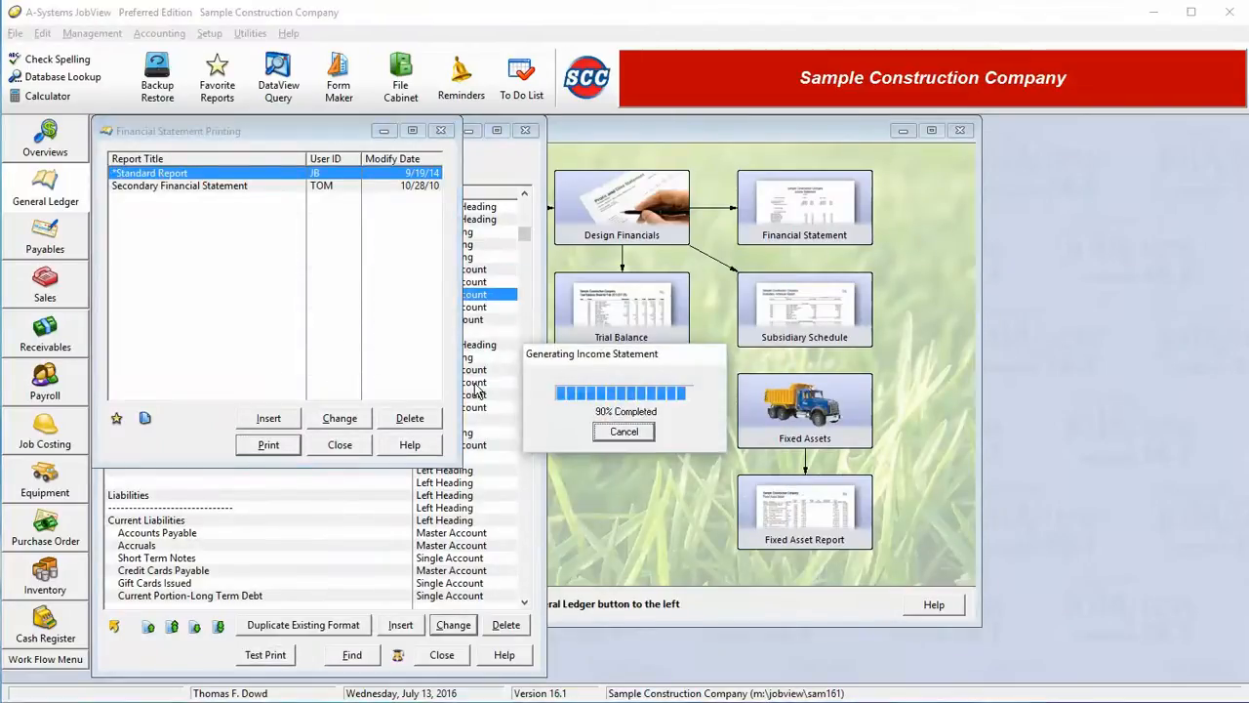